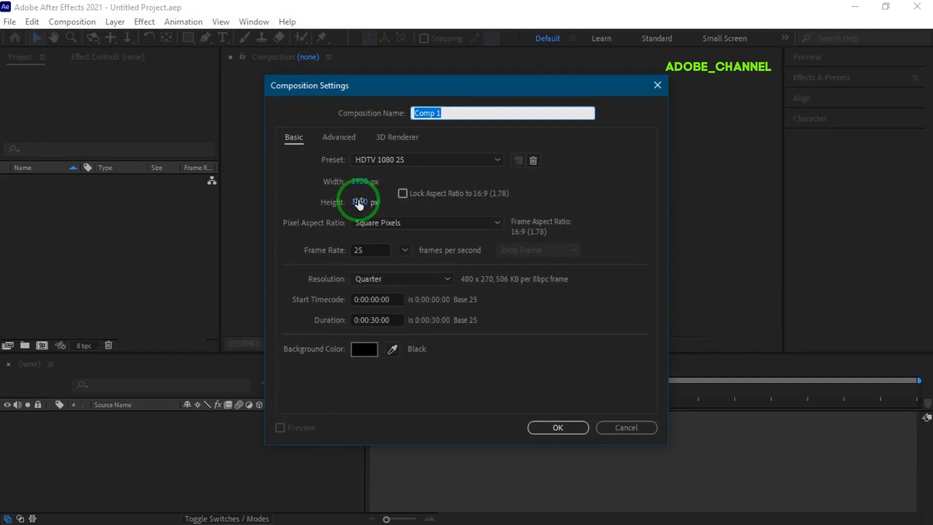
Step: Set the new composition's height to 1920 px for a square frame and create it
text(1920)
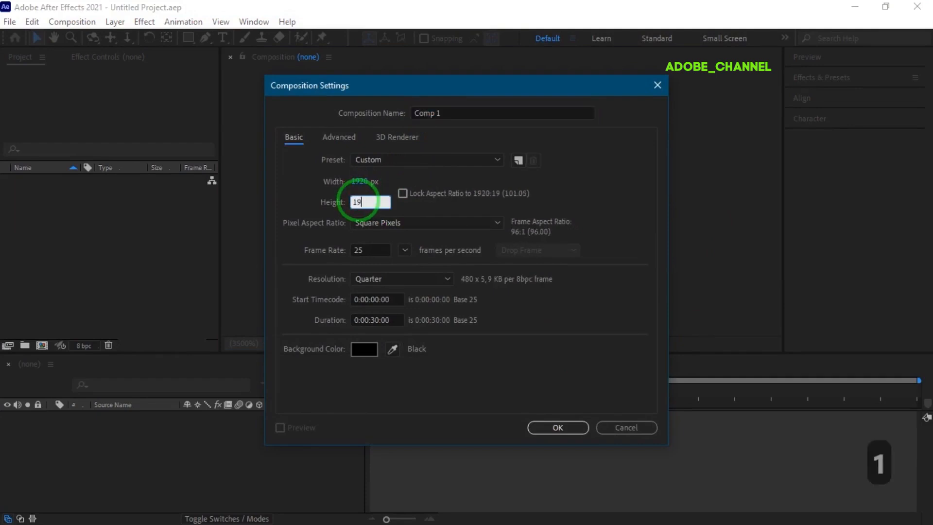
click(443, 208)
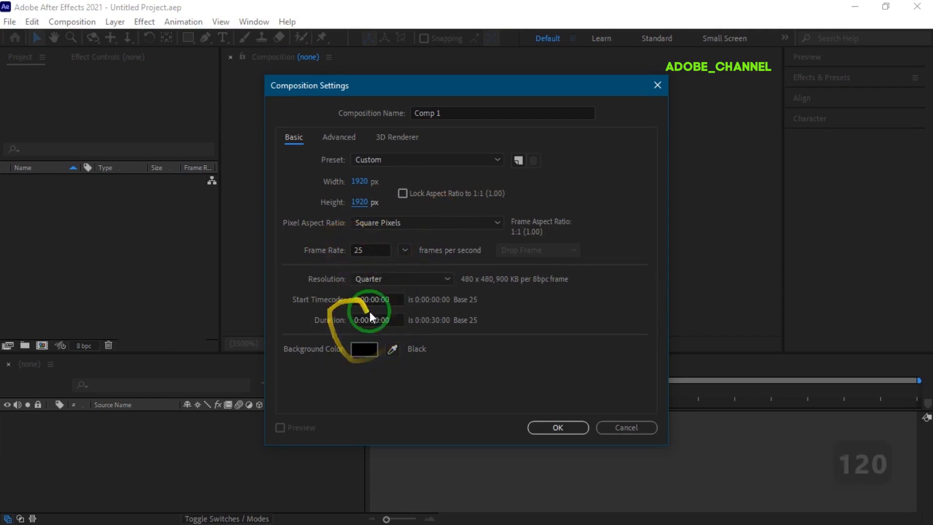
click(562, 427)
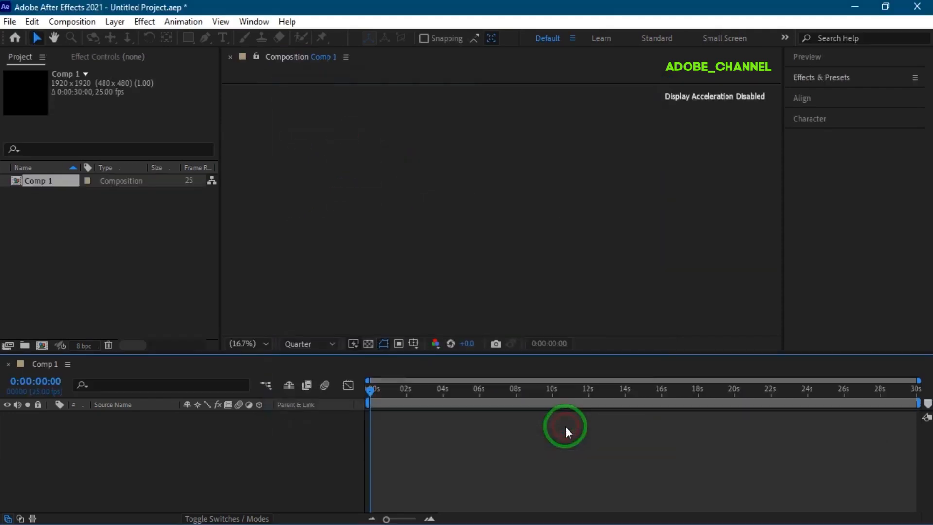
Step: Create a solid layer named color1 in Comp 1 with the off-white colour FBF9F9
right_click(190, 416)
mouse_move(225, 258)
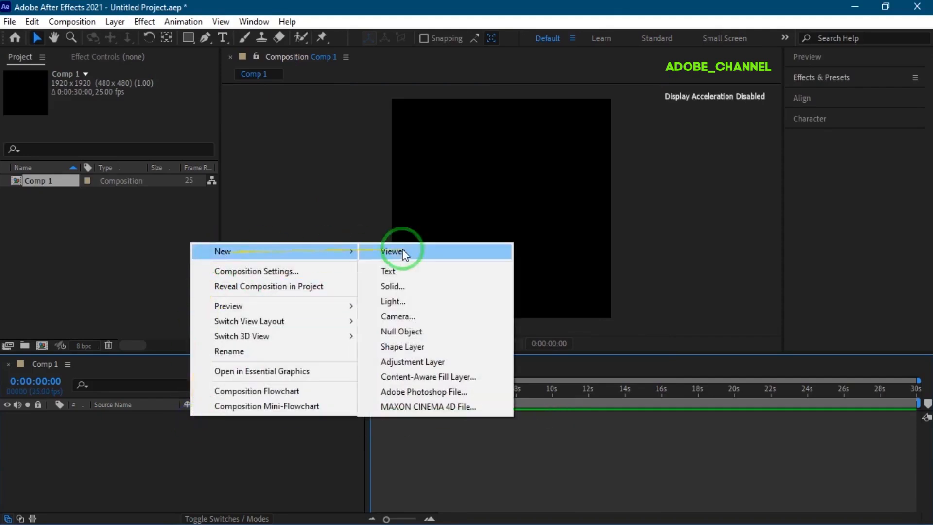
click(405, 292)
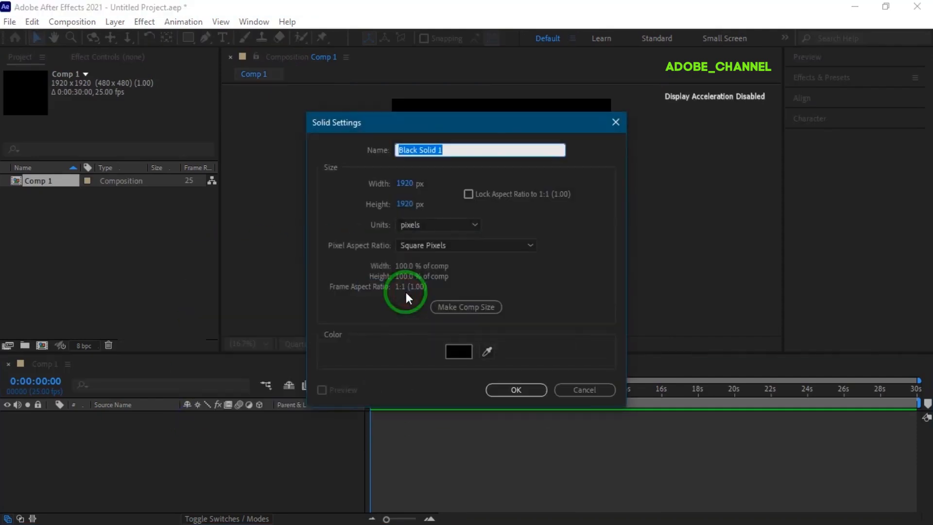
text(color1)
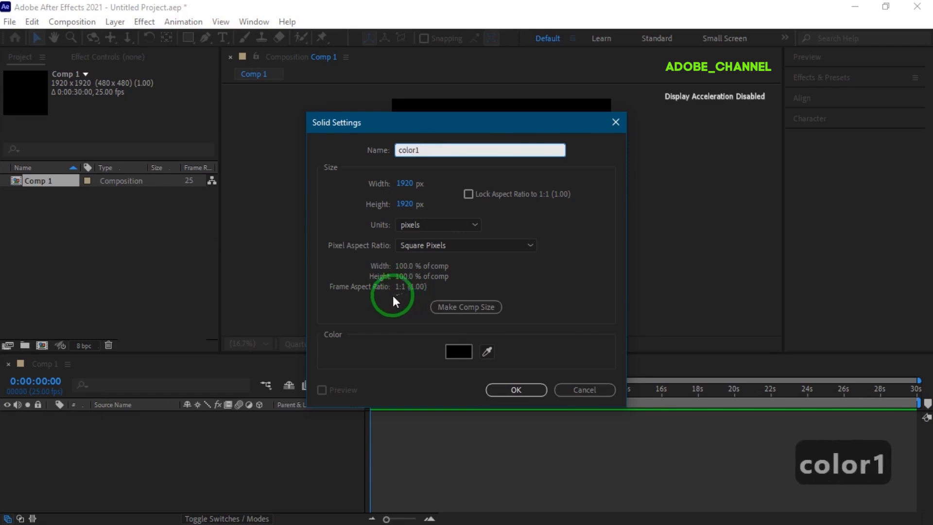
click(462, 350)
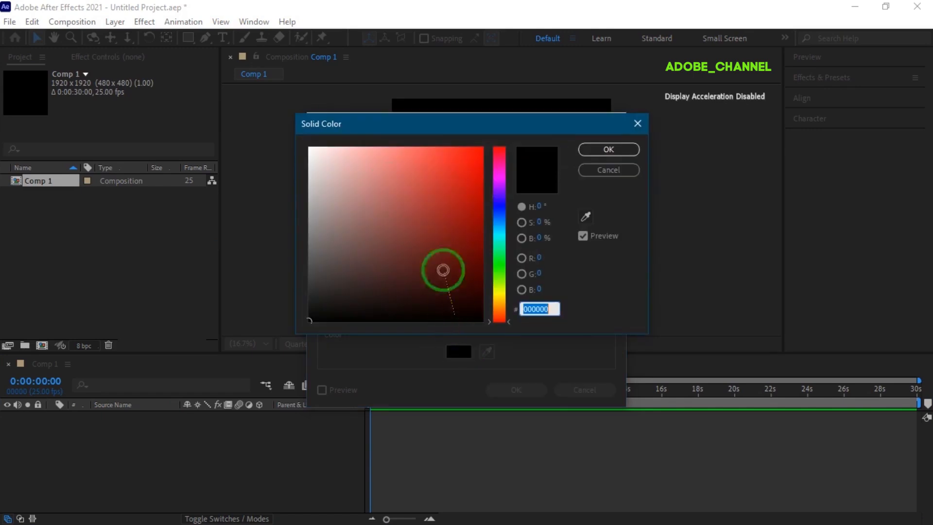
click(309, 149)
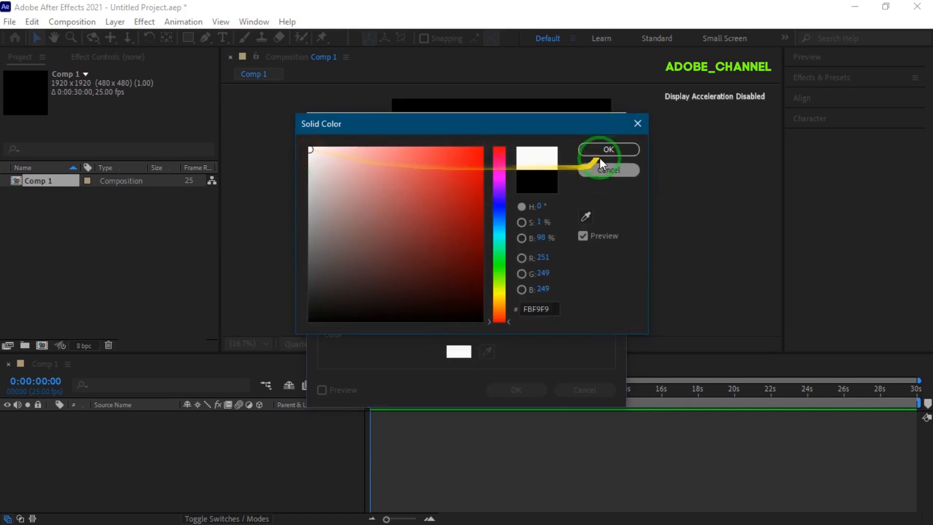
click(602, 152)
click(523, 391)
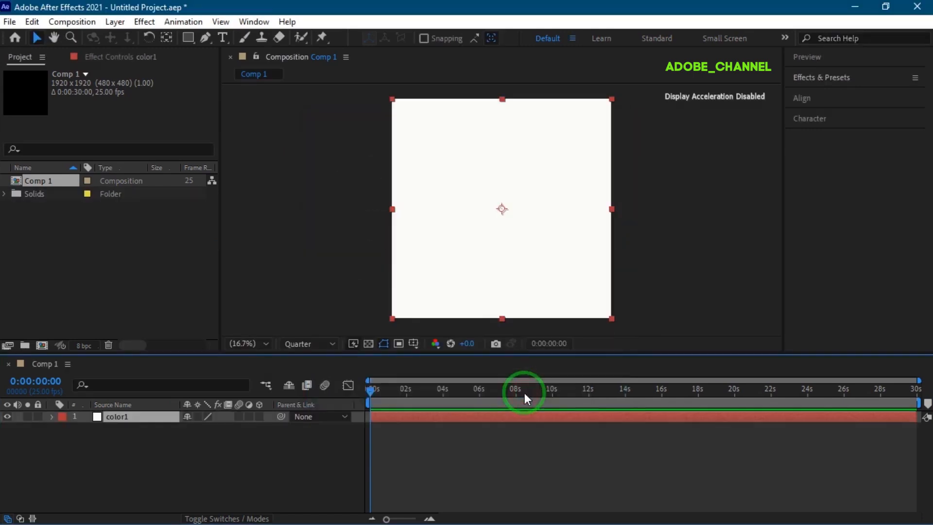
Step: Find the CC Star Burst effect and apply it to the color1 layer
click(846, 77)
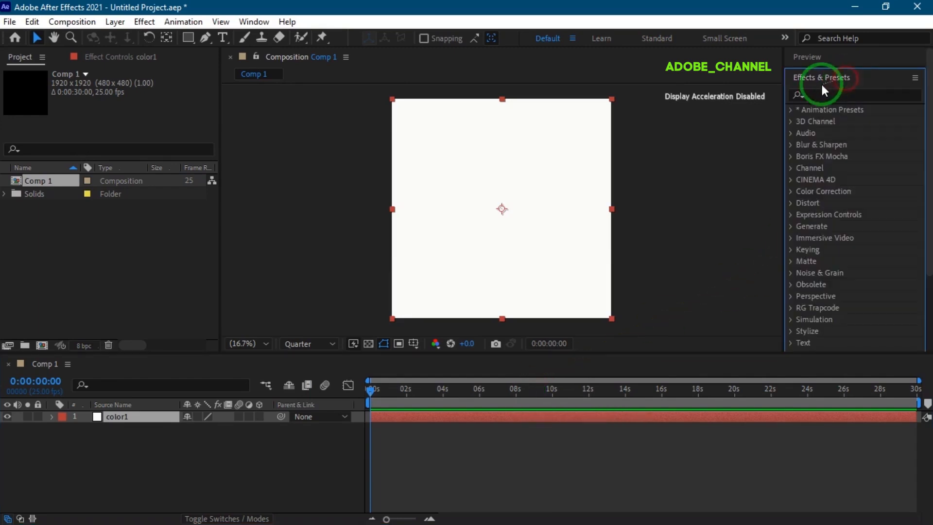
click(819, 94)
click(825, 94)
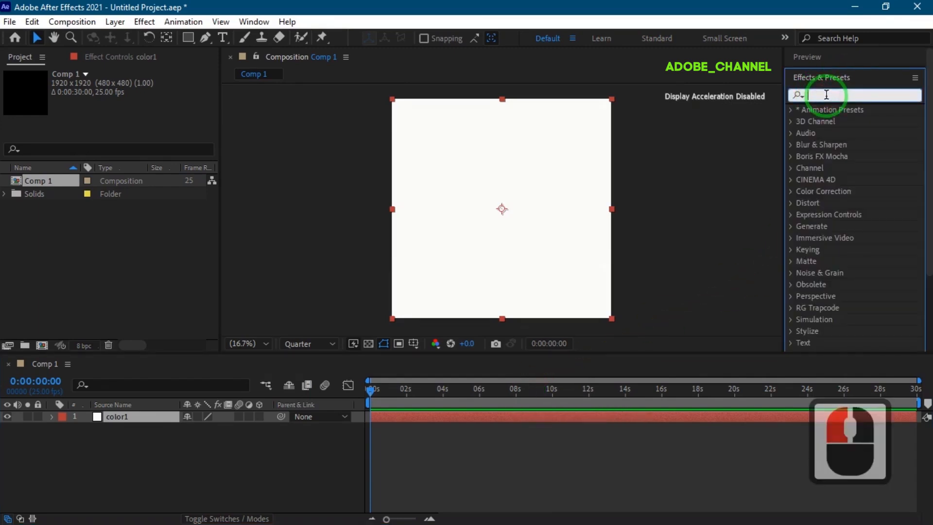
text(cc)
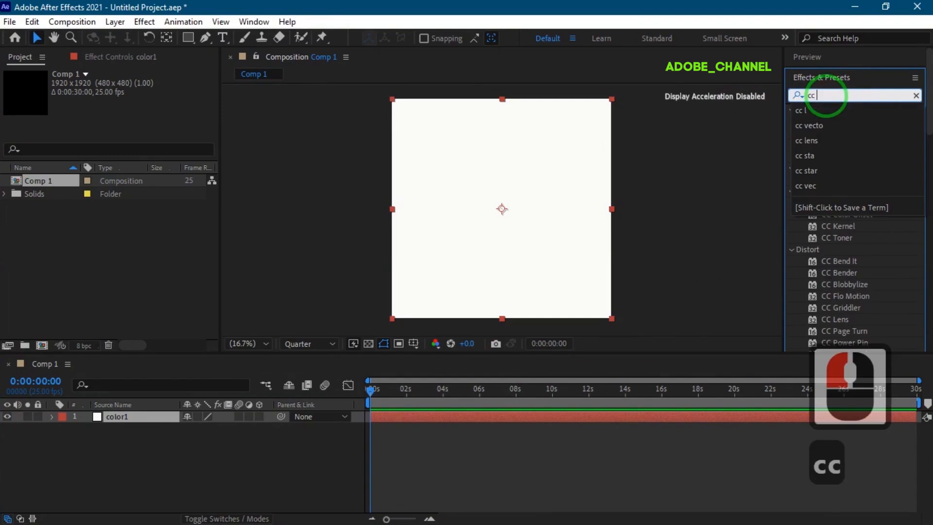
text( sta)
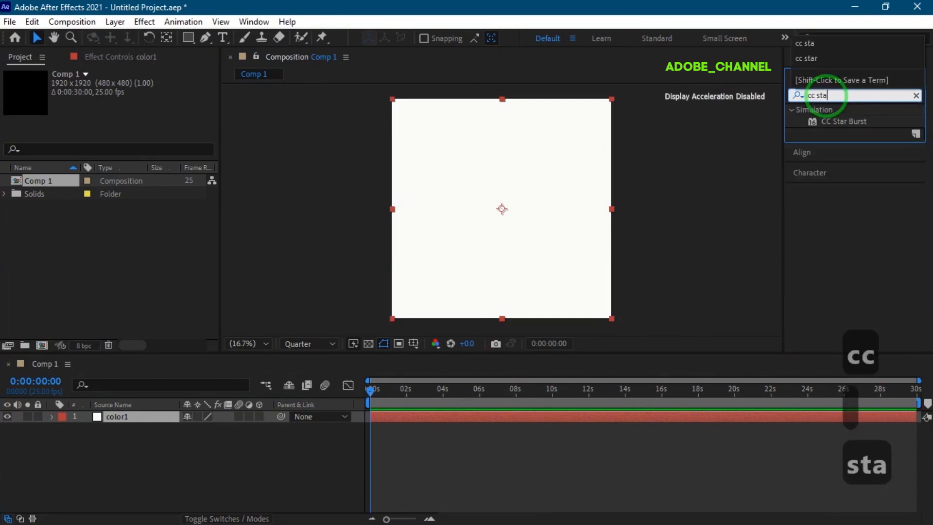
double_click(853, 122)
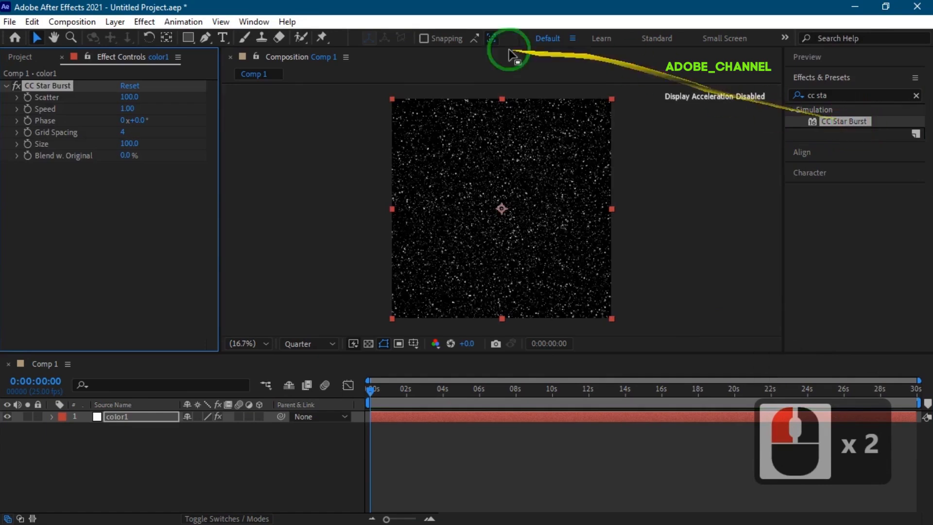
Step: Set the CC Star Burst values to Scatter 400, Grid Spacing 15 and Size 80
click(122, 95)
text(400)
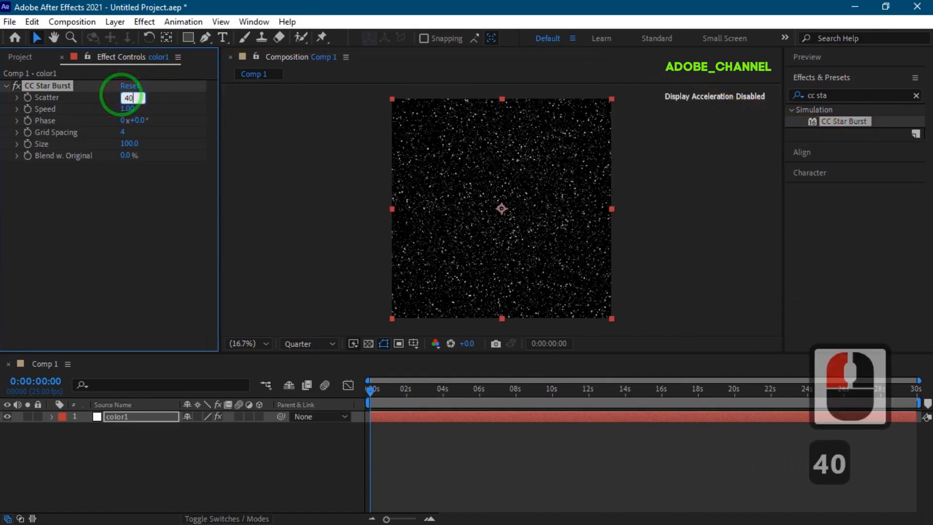
key(Return)
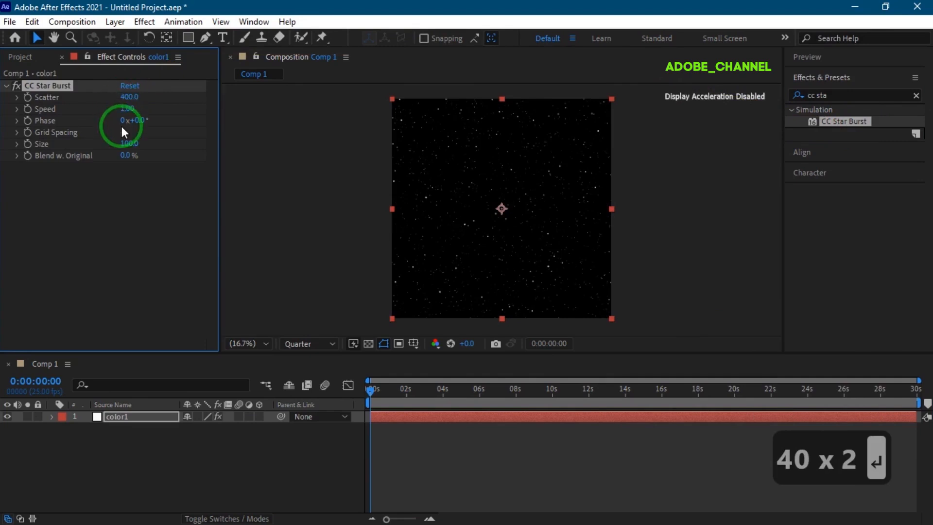
click(122, 135)
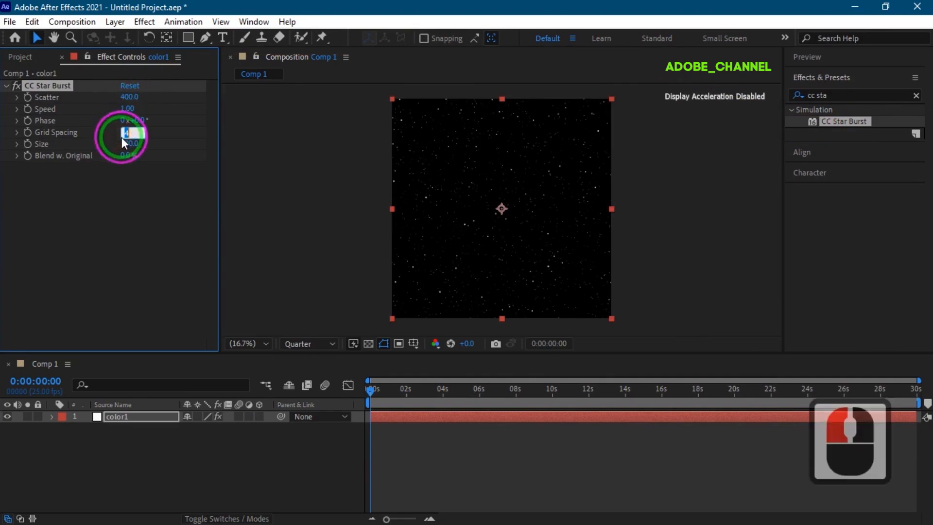
text(15)
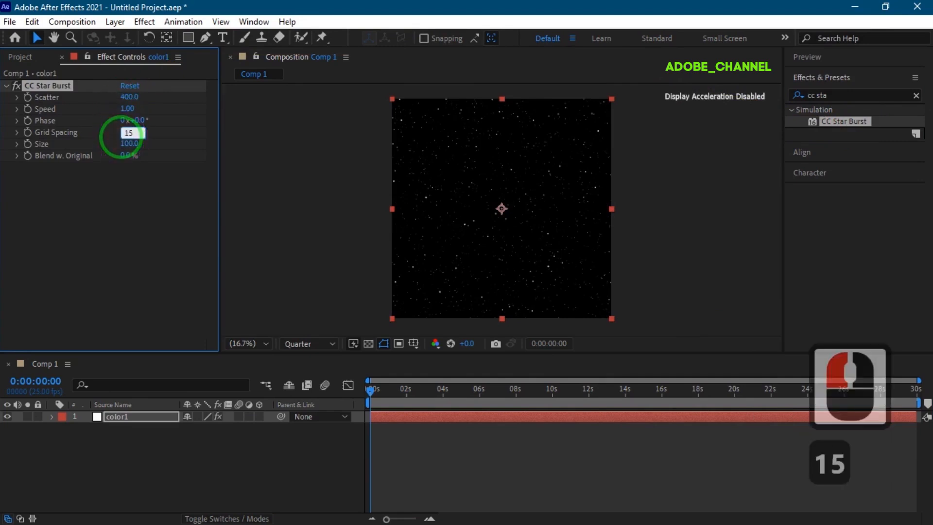
key(Return)
click(128, 143)
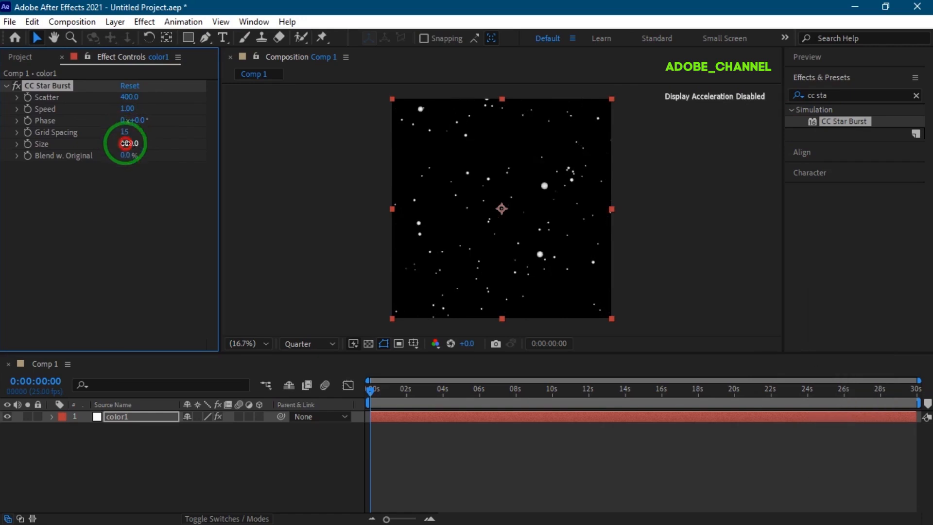
text(80)
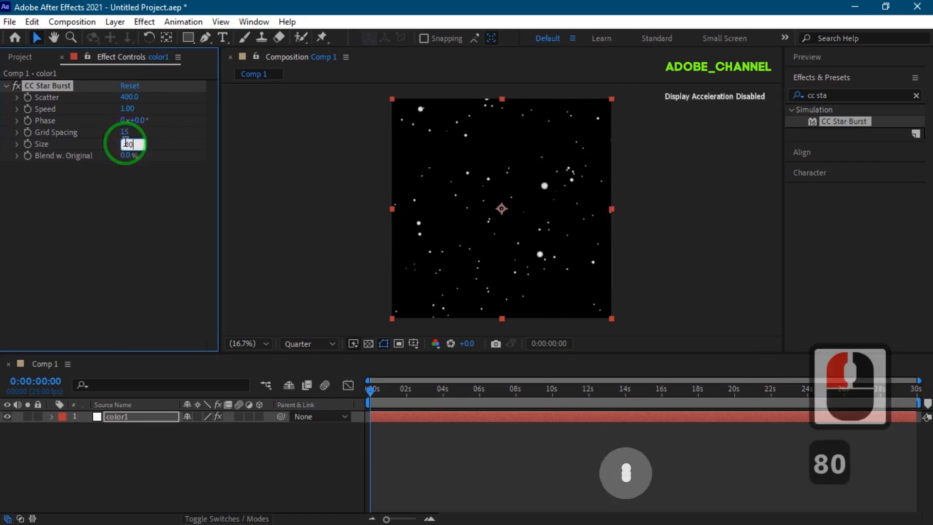
key(Return)
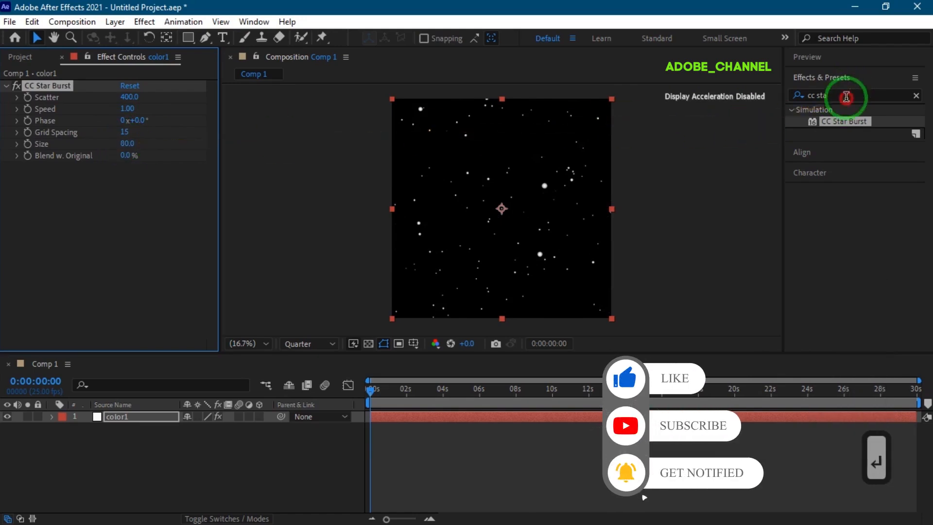
Step: Apply the Fill effect to the color1 layer and set its colour to yellow
click(803, 96)
text(fill)
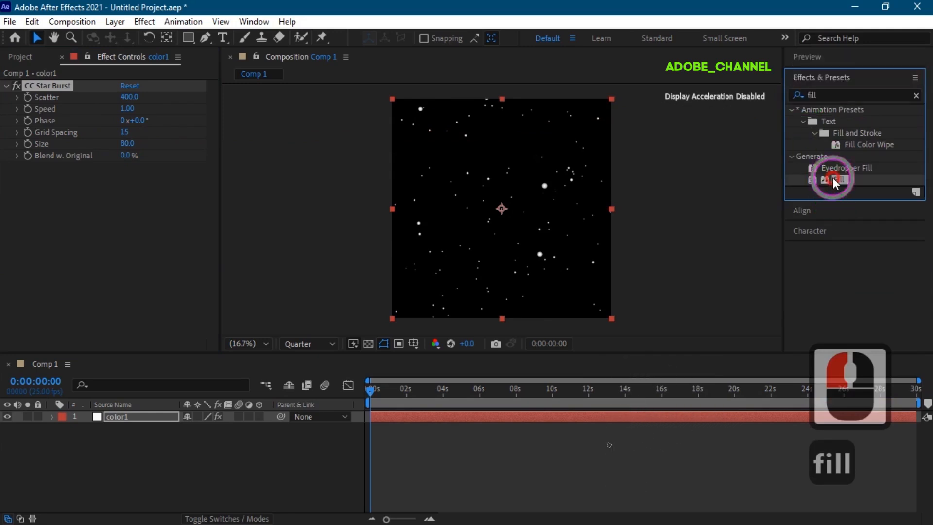
double_click(834, 180)
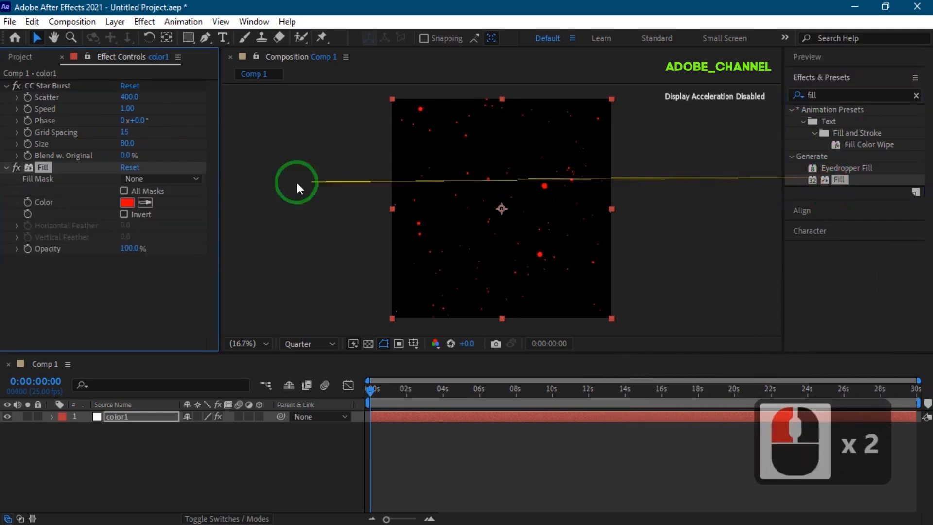
click(127, 202)
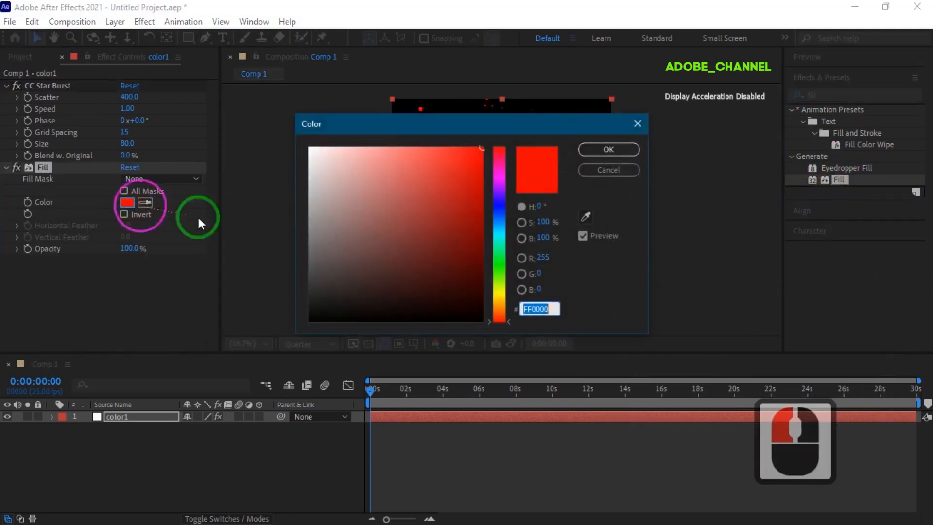
click(499, 296)
click(608, 151)
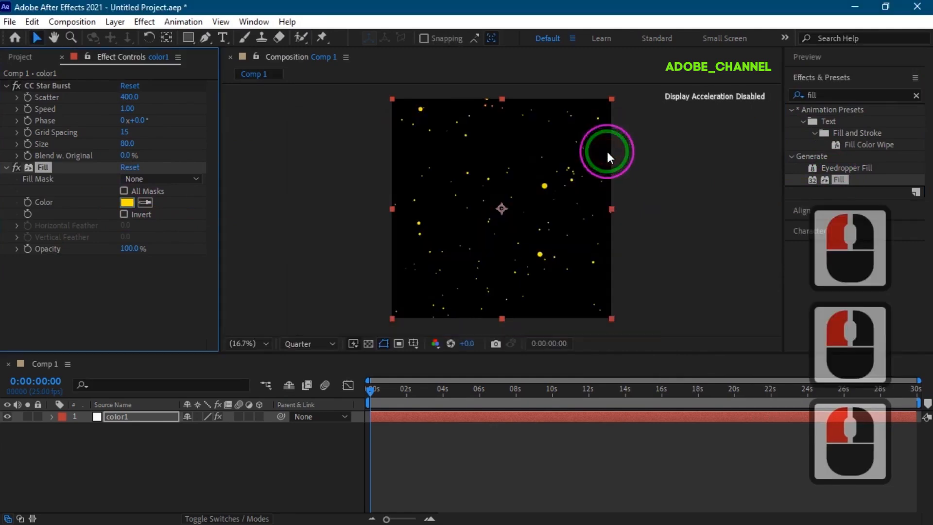
Step: Find the Radial Blur effect and apply it to the color1 layer
click(825, 95)
drag(825, 96, 771, 100)
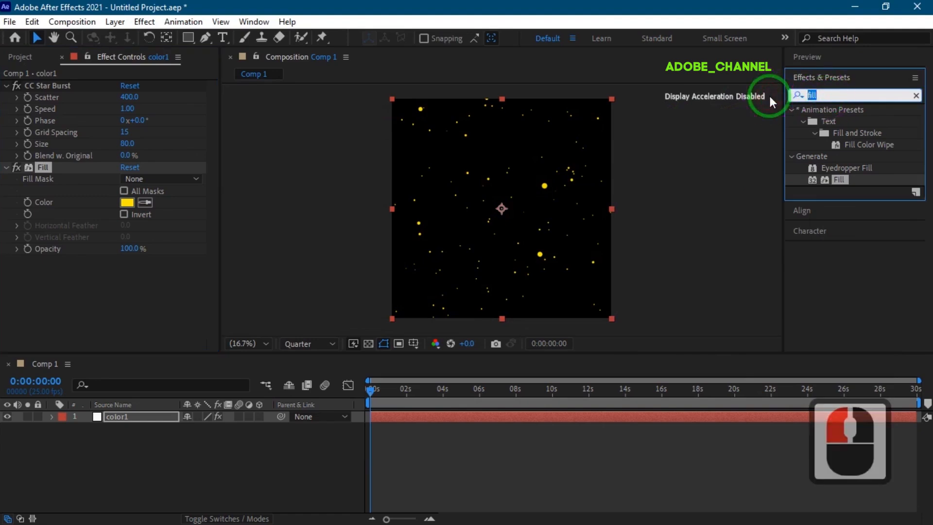
text(ra)
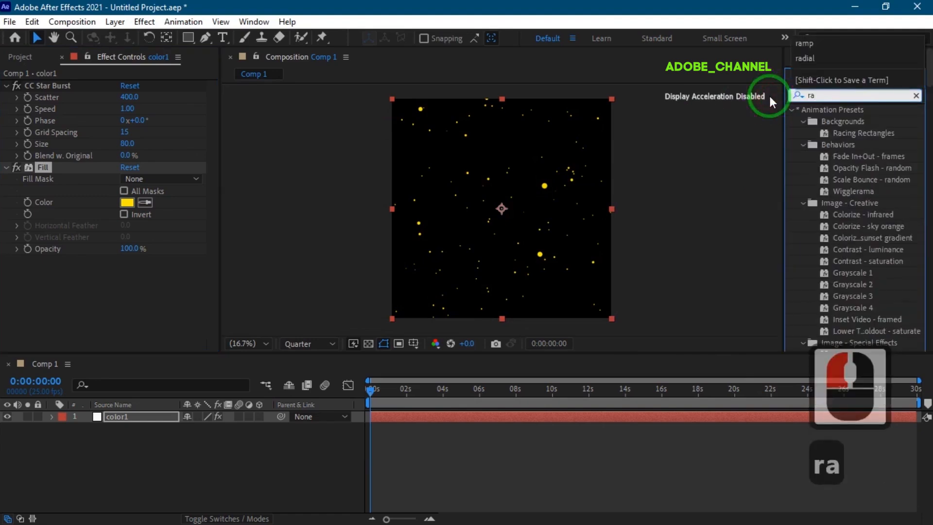
text(dia)
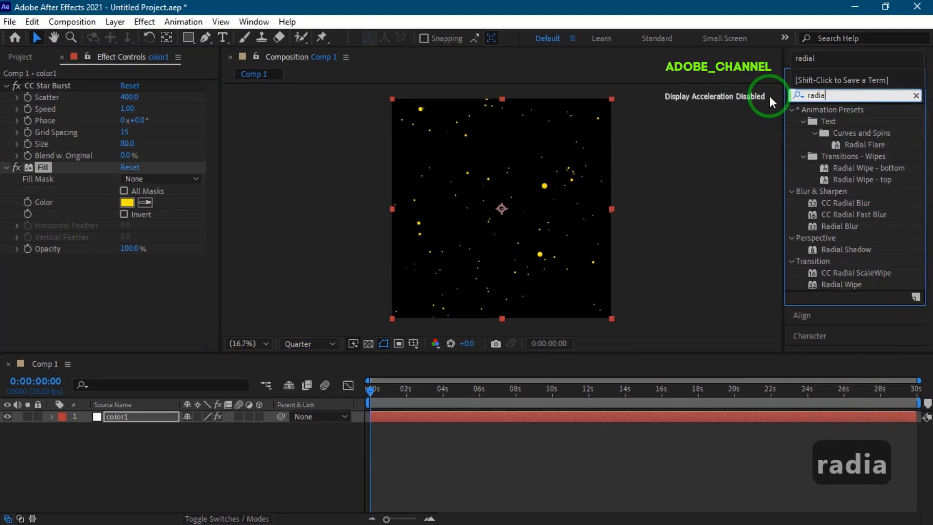
text(l b)
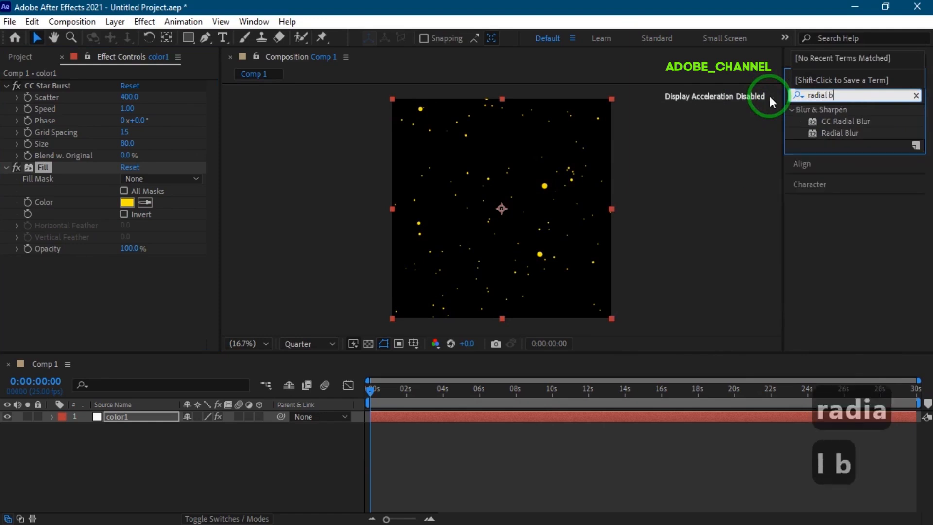
double_click(841, 132)
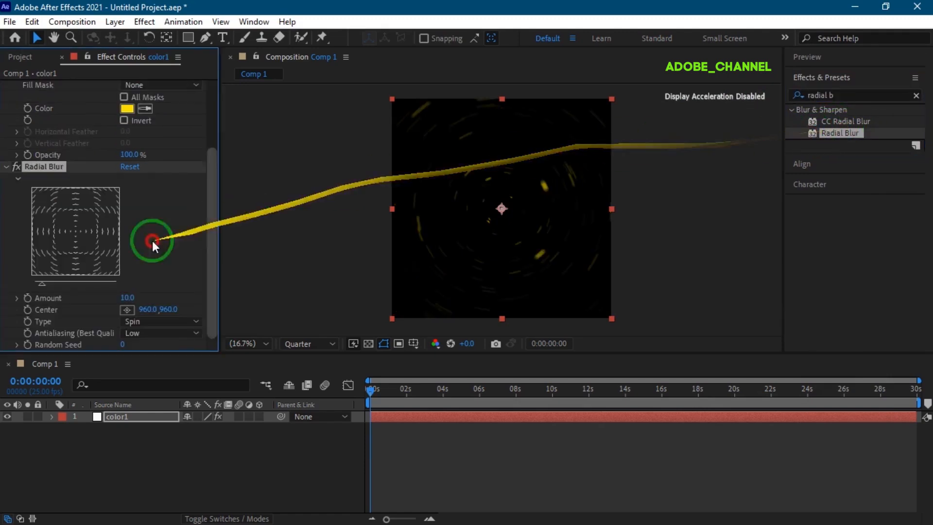
Step: Keyframe the Radial Blur Amount at the start of the composition with a value of 50
click(29, 297)
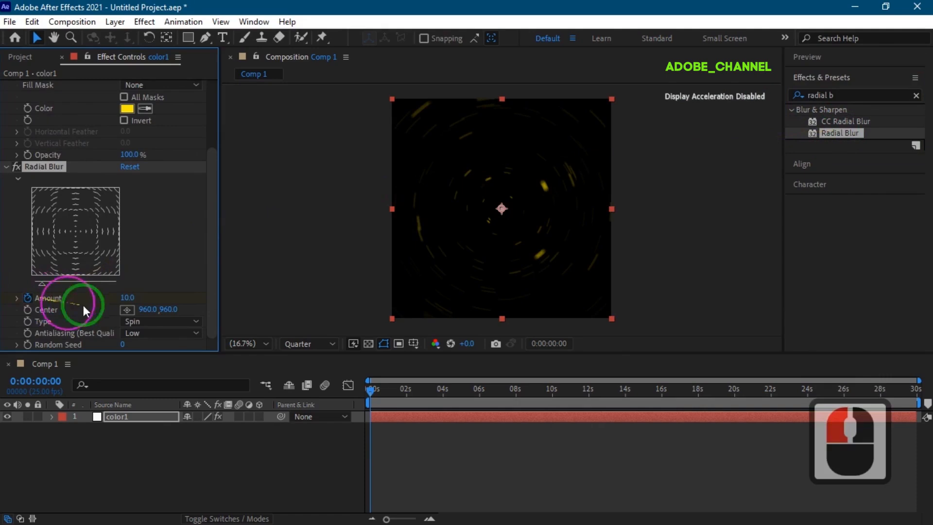
click(126, 298)
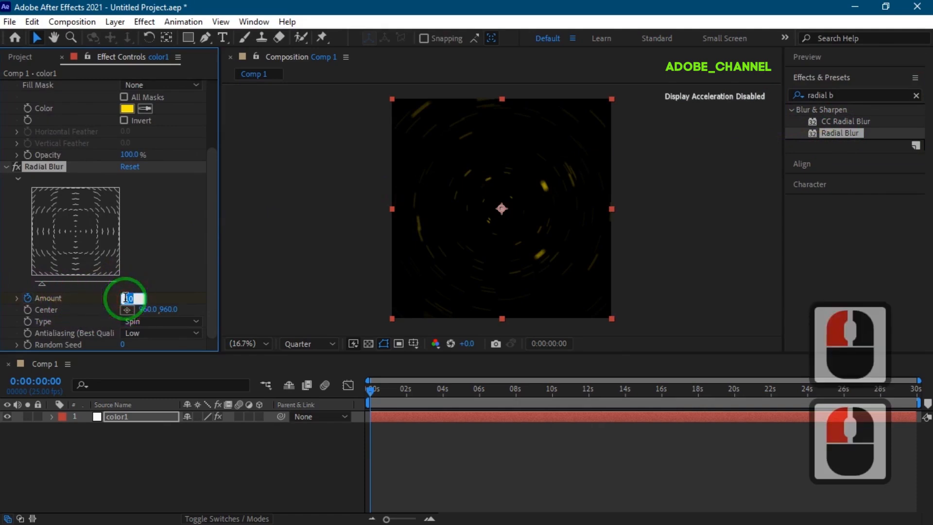
text(50)
key(Return)
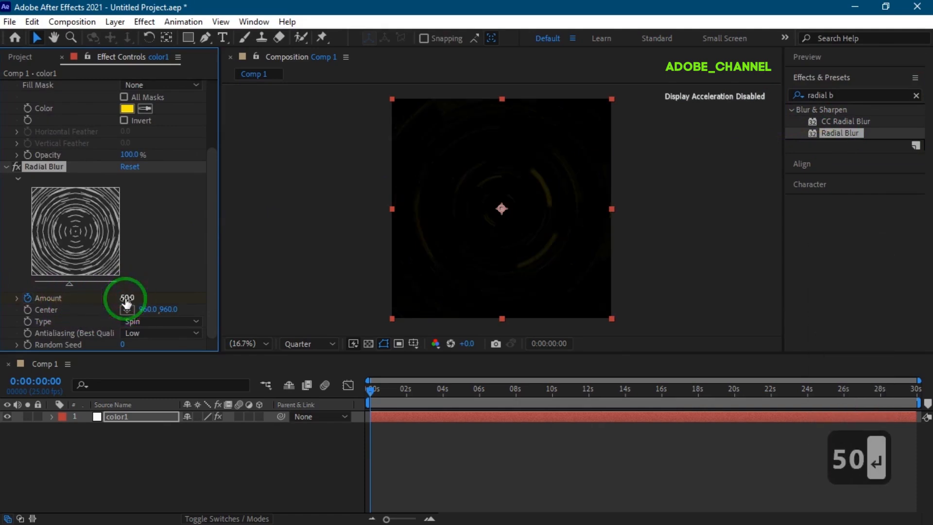
Step: Add a Radial Blur Amount keyframe with a value of 0 at 4 seconds on the color1 layer
click(36, 382)
text(400)
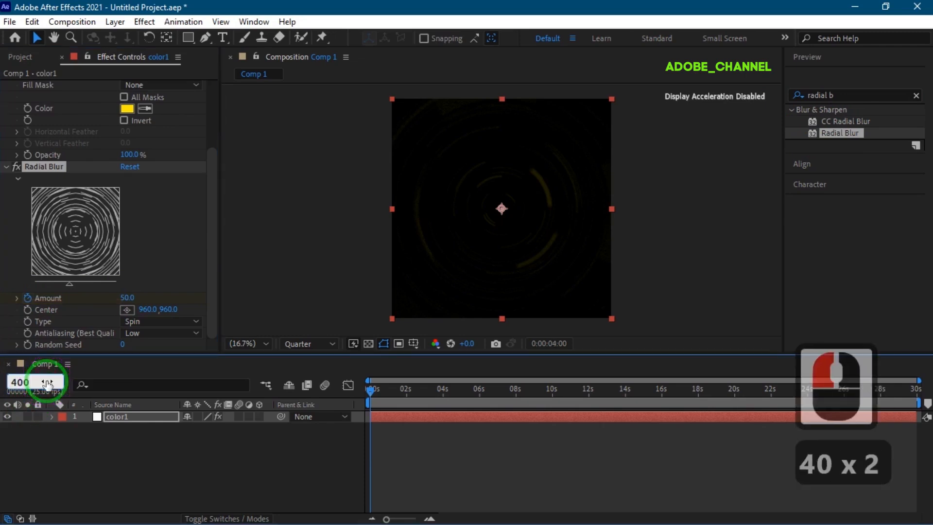
key(Return)
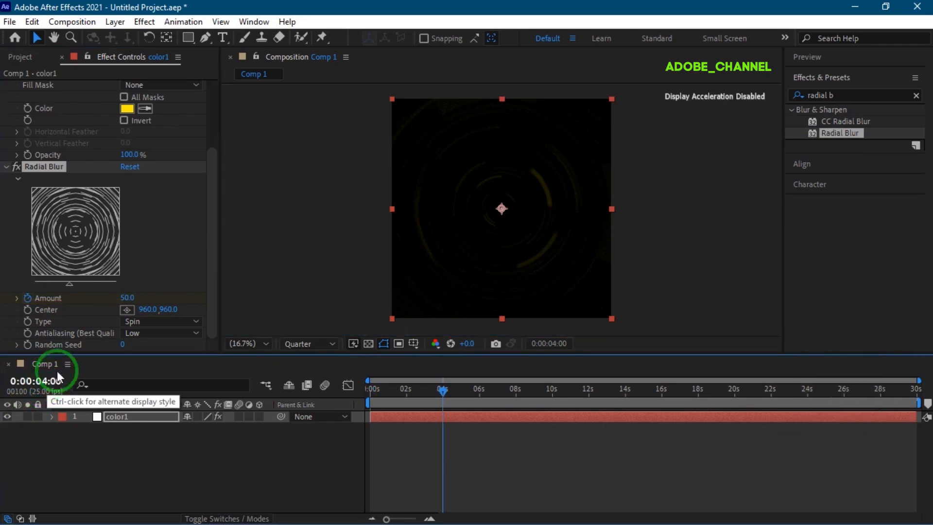
click(128, 298)
text(0)
key(Return)
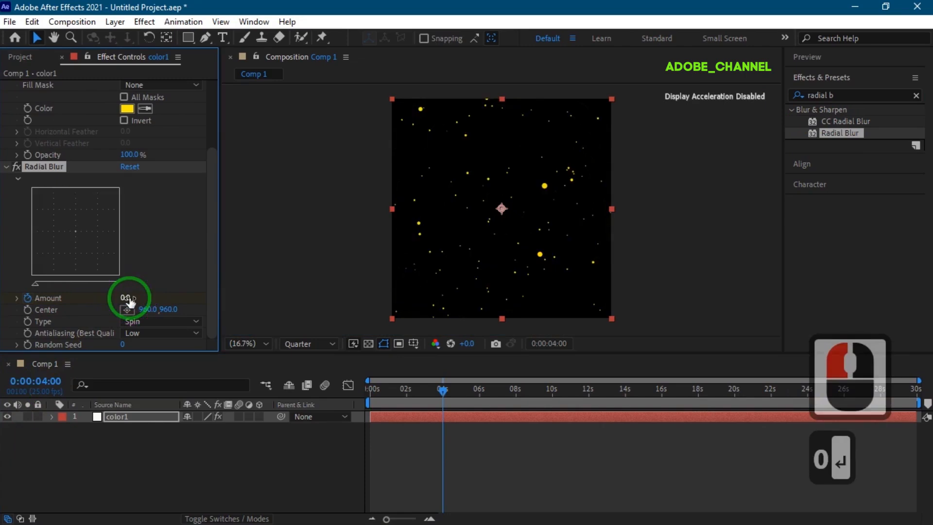
Step: Add a Radial Blur Amount keyframe with a value of 50 at 8 seconds
click(40, 382)
text(800)
key(Return)
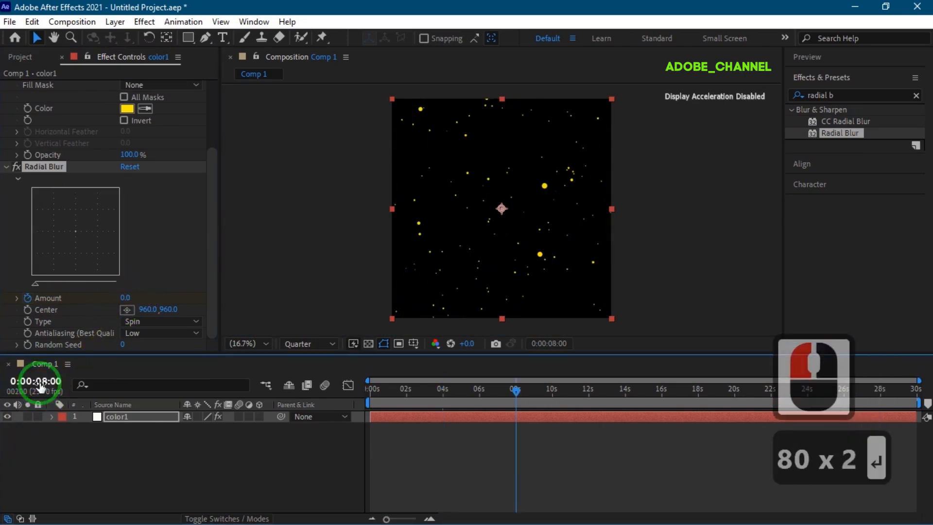
click(125, 297)
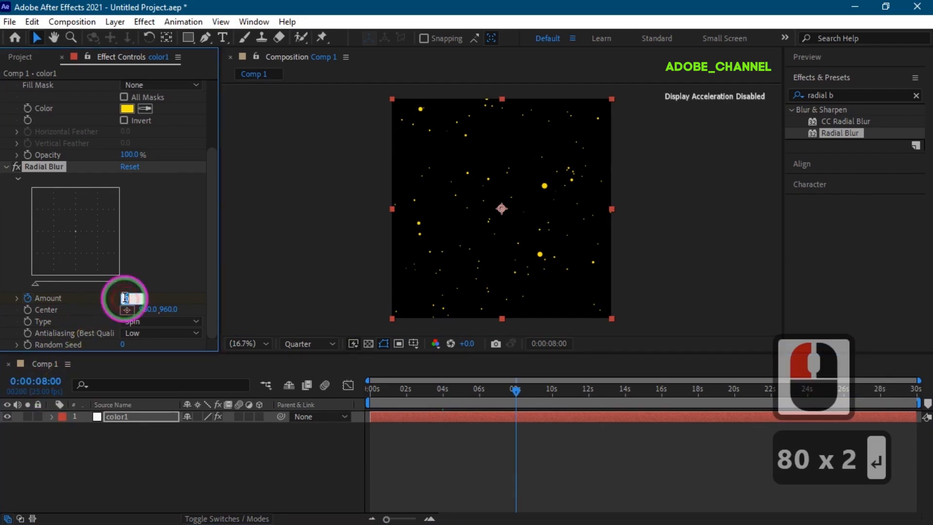
text(50)
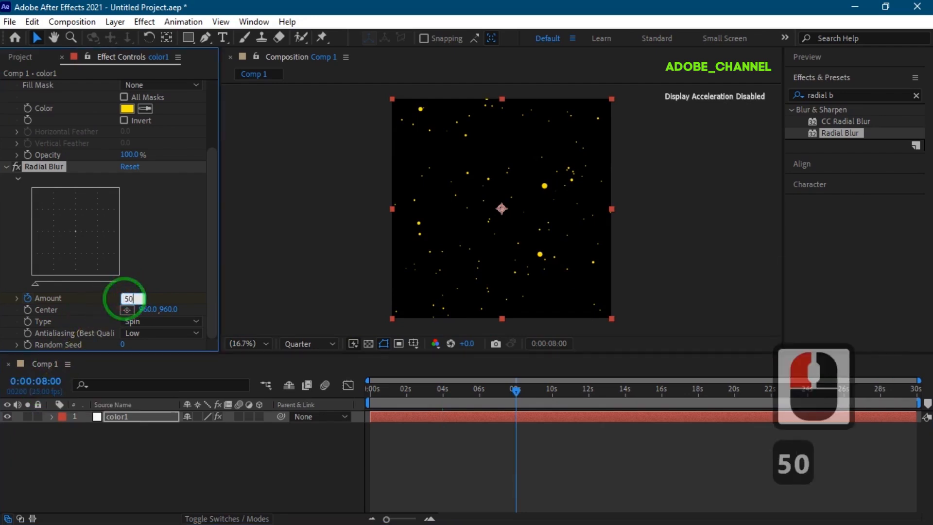
key(Return)
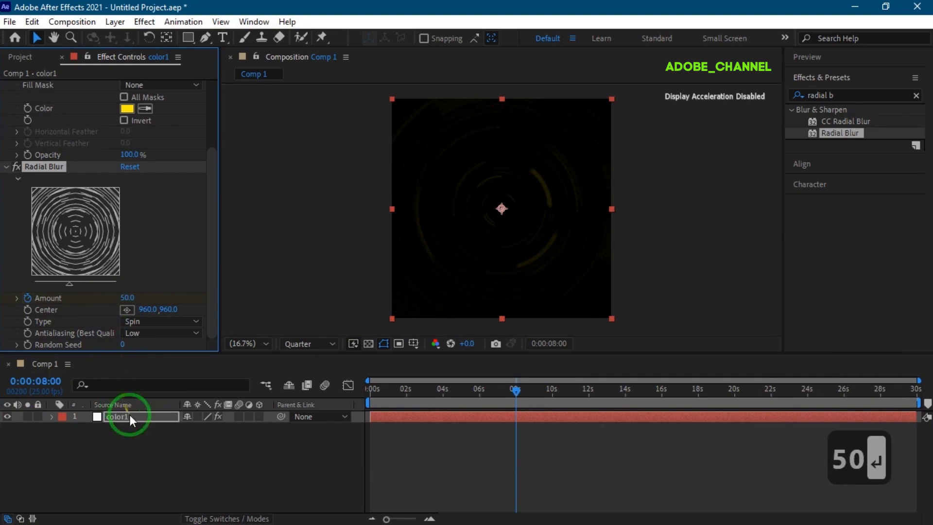
Step: Reveal the color1 layer's keyframes and copy the Amount keyframes at 4 and 8 seconds to 12 seconds
click(130, 414)
key(u)
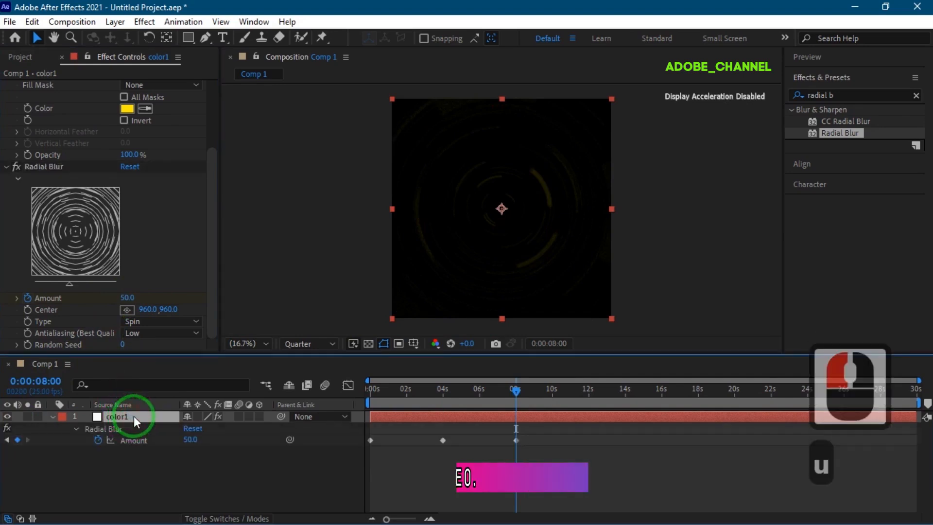
click(39, 380)
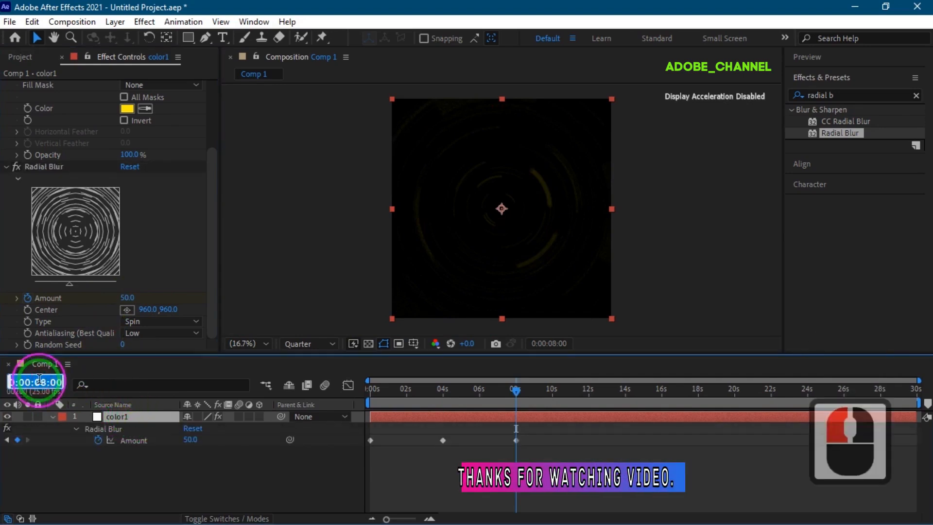
text(1200)
key(Return)
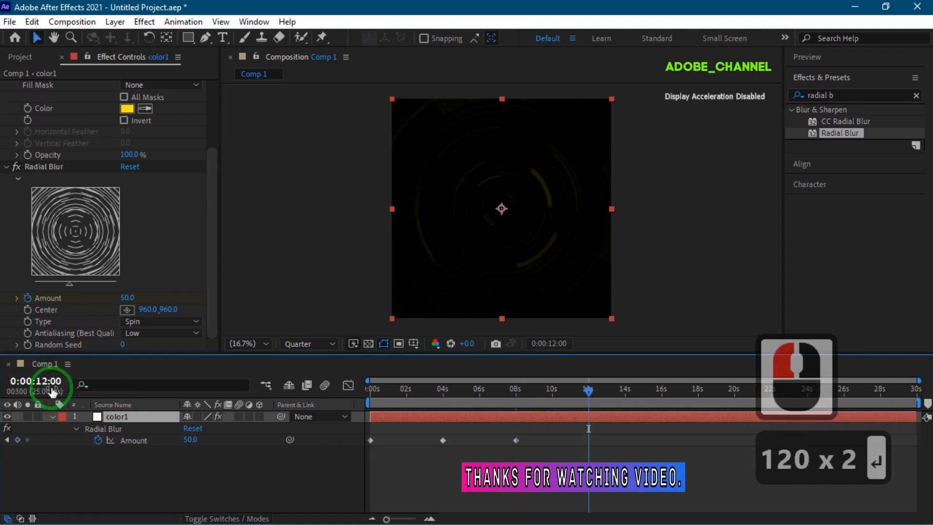
drag(536, 439, 431, 448)
key(ctrl+c)
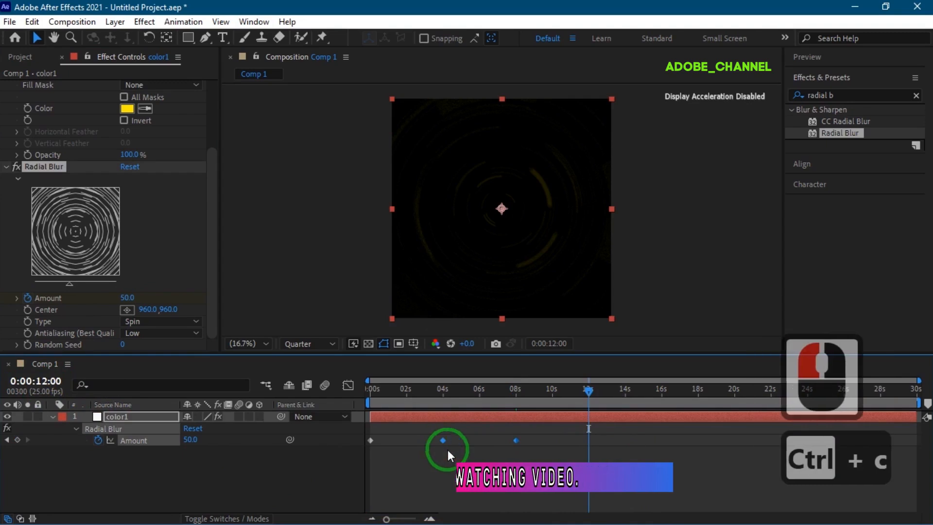
key(ctrl+v)
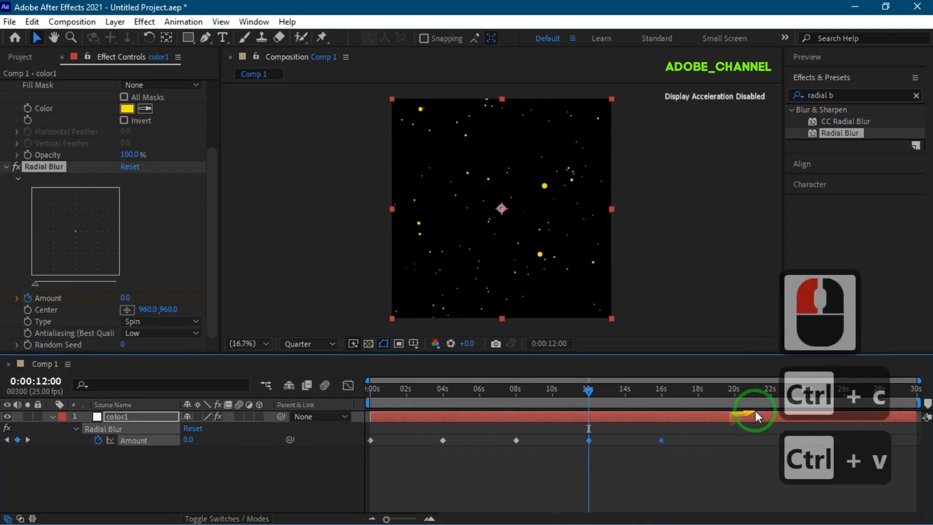
Step: Paste the copied Amount keyframes again at about 20 seconds and about 28 seconds
click(735, 394)
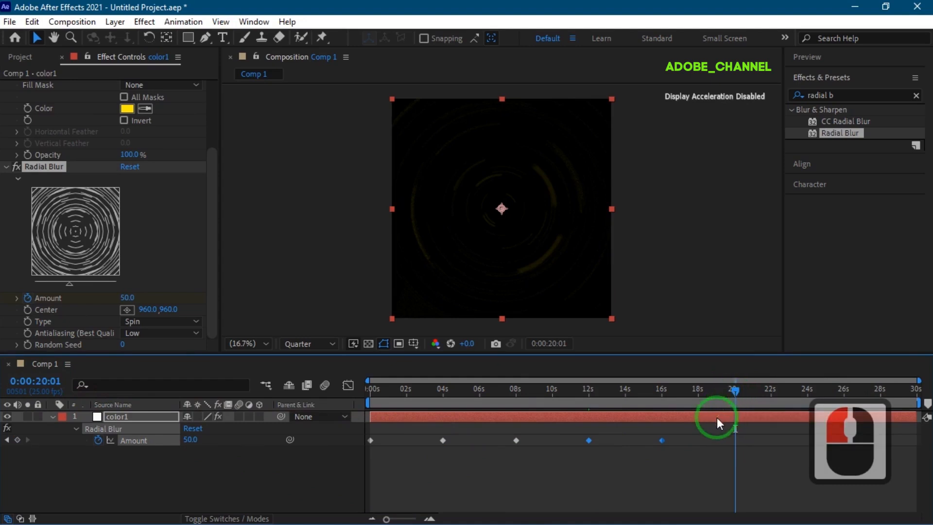
key(ctrl+v)
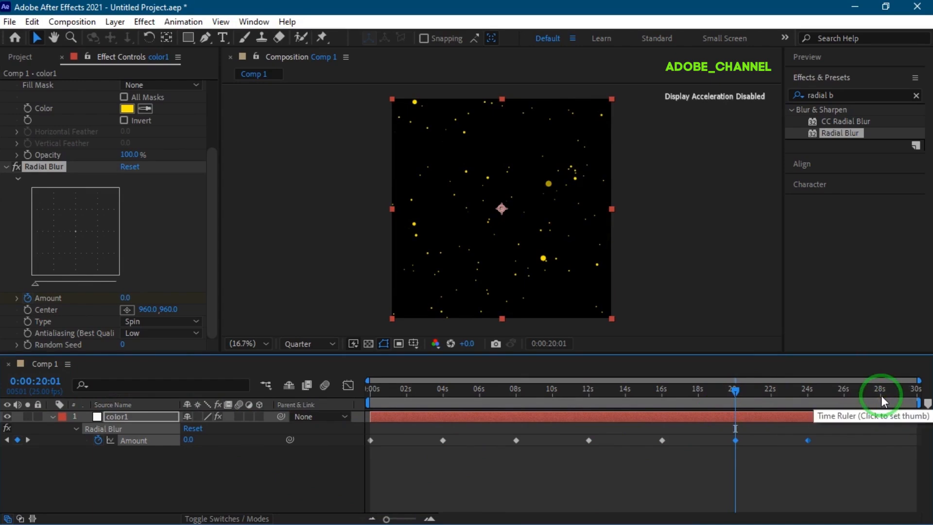
click(881, 394)
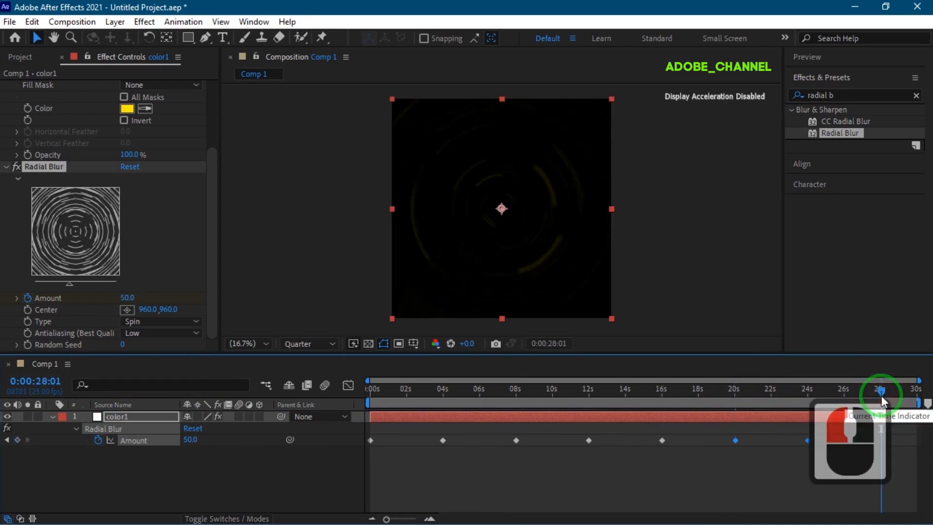
key(ctrl+v)
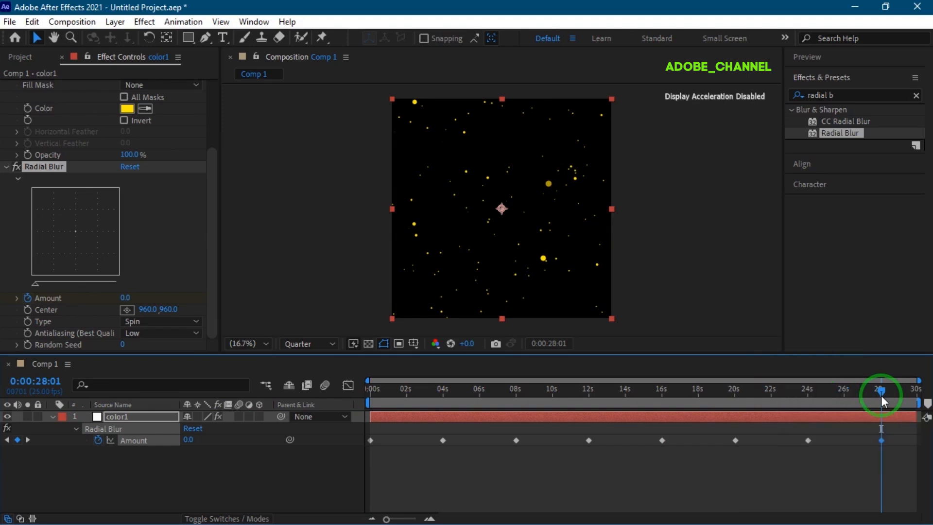
Step: Keyframe the color1 layer's Rotation from 0 at the composition's start to 3 full revolutions at its end
drag(883, 394, 337, 384)
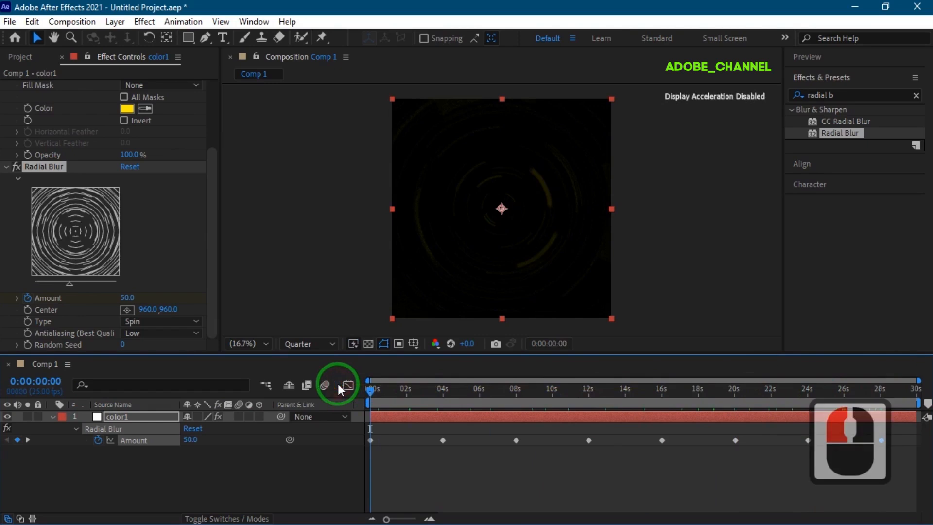
click(118, 416)
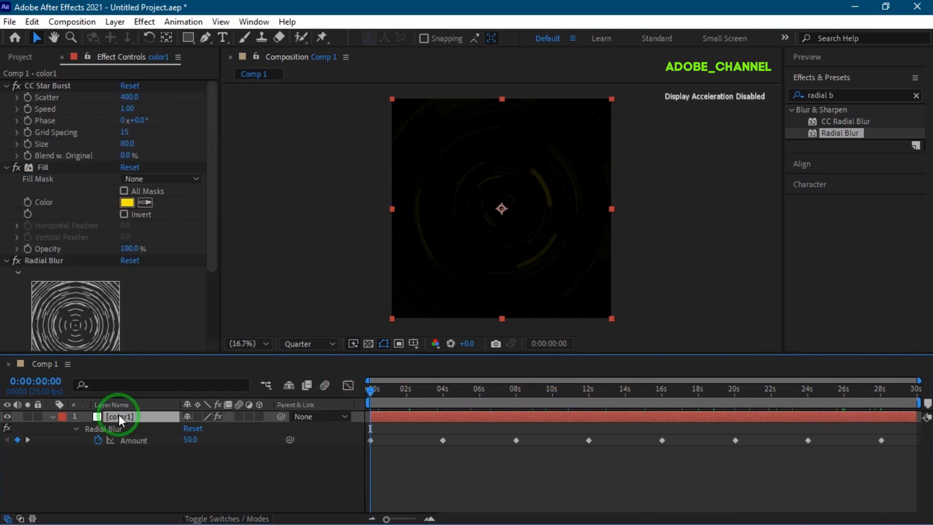
key(r)
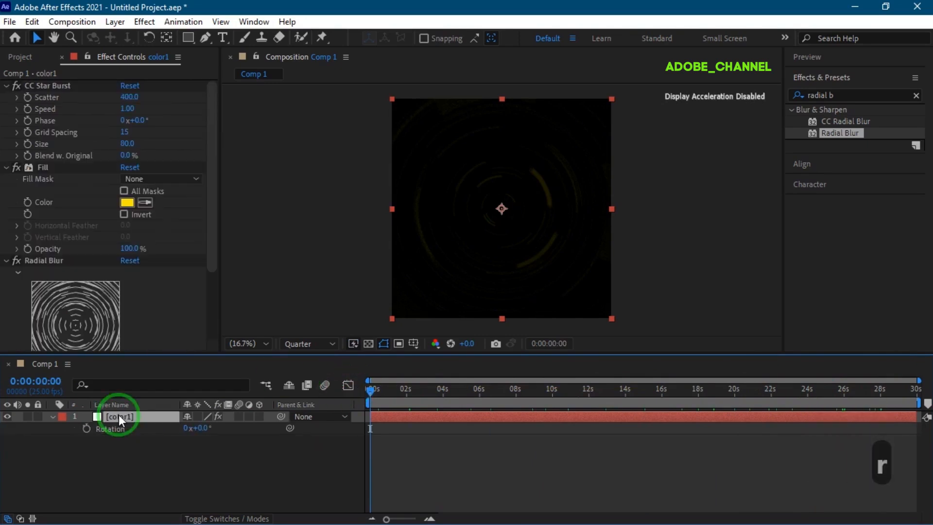
click(86, 429)
drag(371, 389, 925, 392)
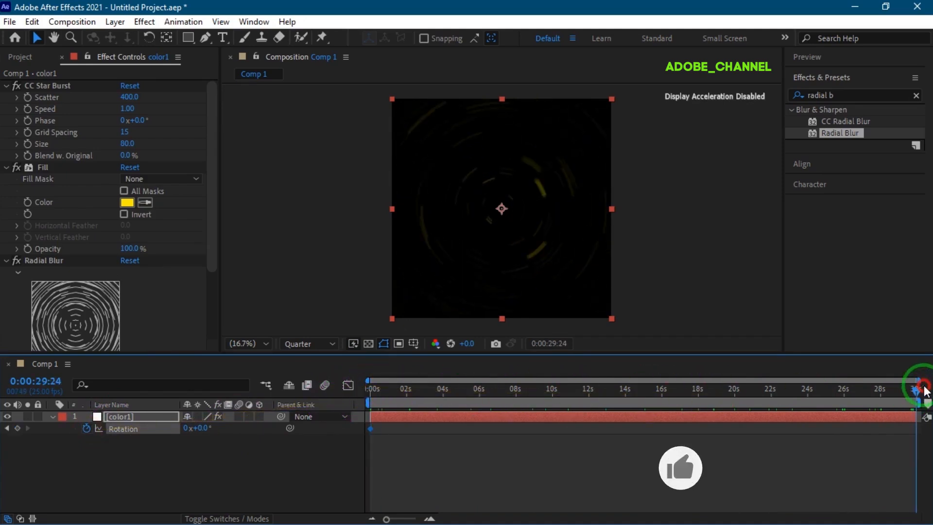
click(187, 428)
text(3)
key(Return)
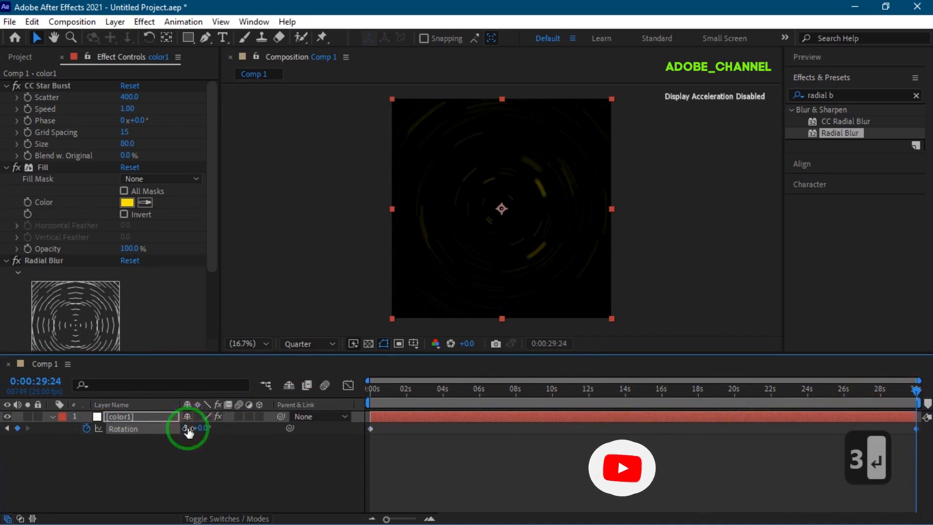
Step: Return to the composition's start, duplicate the color1 layer and rename the copy color2
click(369, 393)
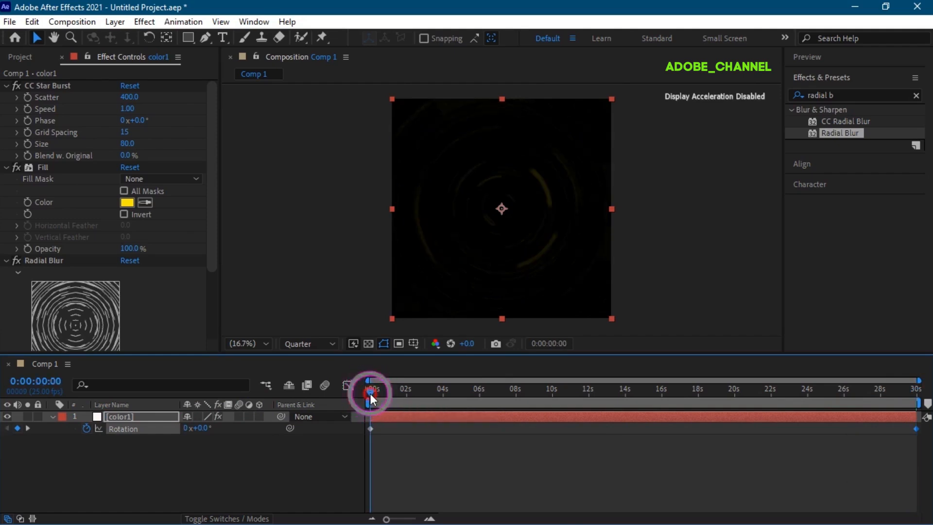
click(120, 418)
key(ctrl+d)
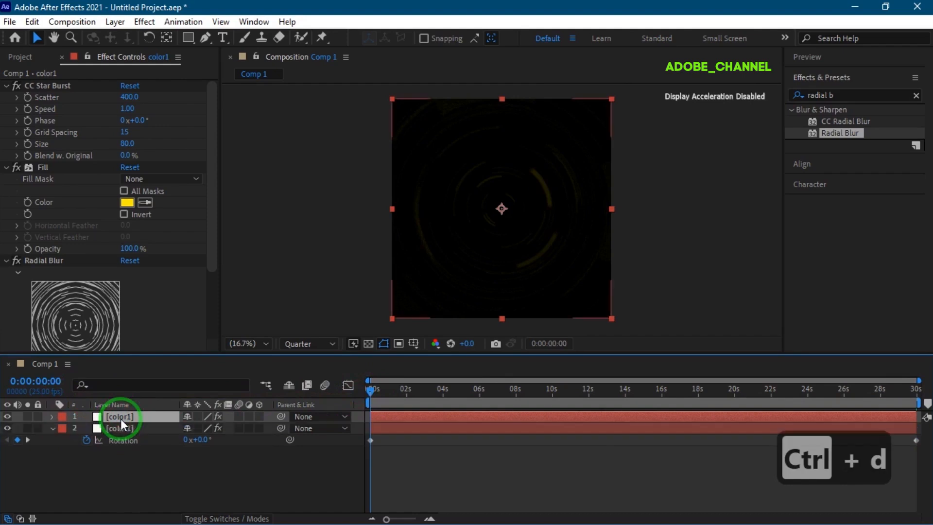
right_click(120, 413)
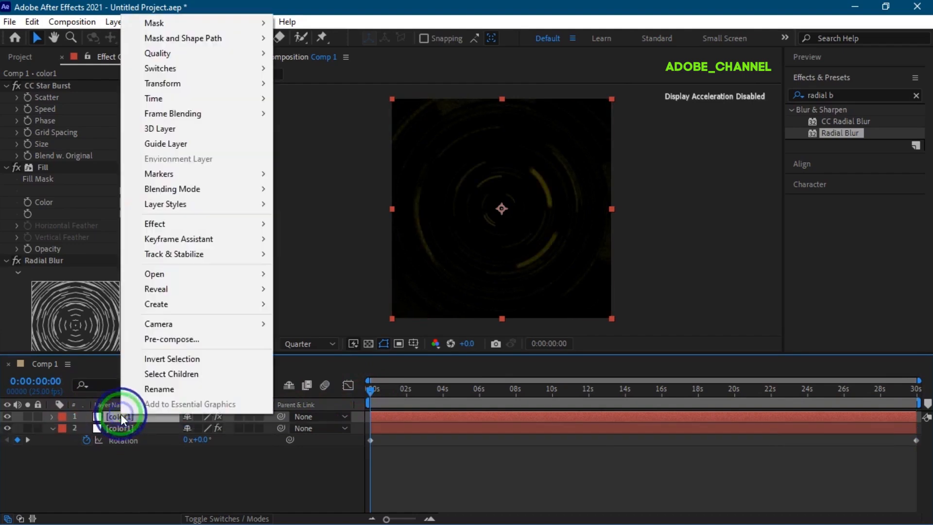
click(153, 389)
key(Right)
key(BackSpace)
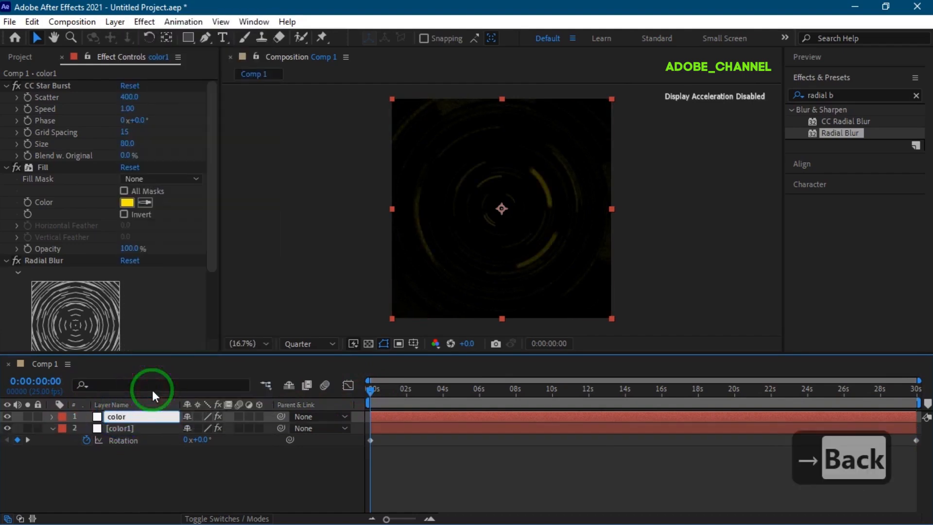
text(2)
key(Return)
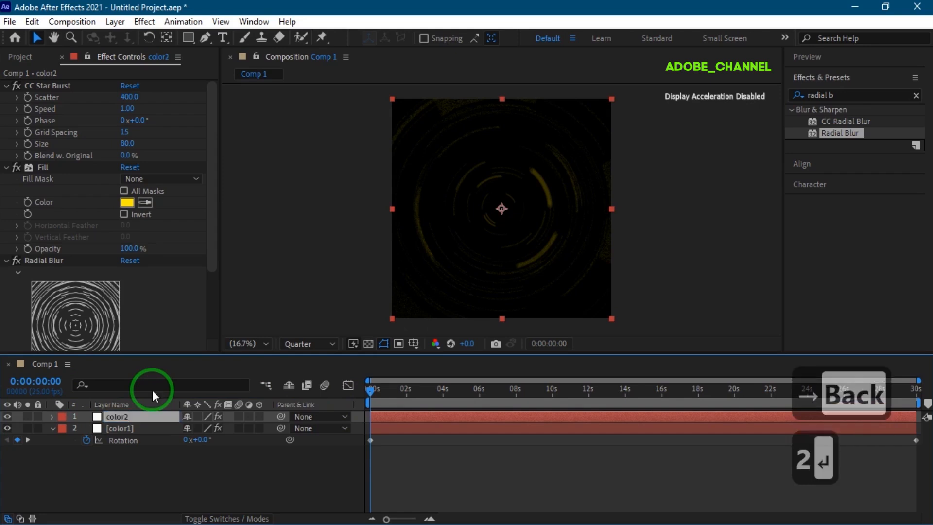
Step: Set the color2 layer's CC Star Burst values to Scatter 450, Grid Spacing 10 and Size 150
click(145, 415)
click(130, 98)
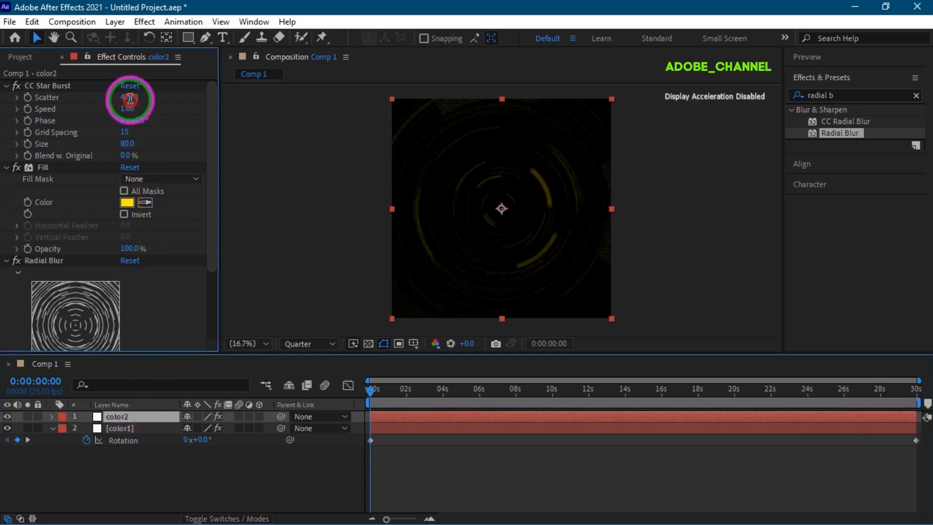
text(450)
key(Return)
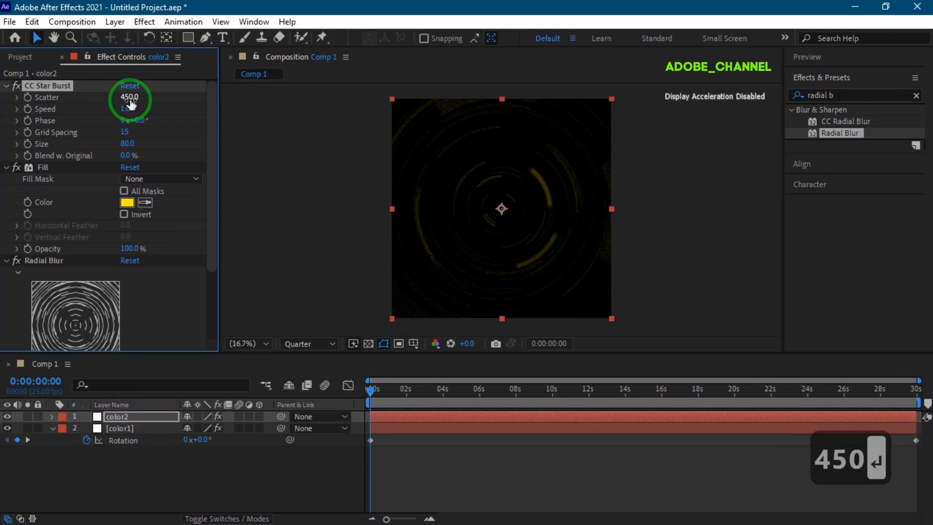
click(126, 132)
text(10)
key(Return)
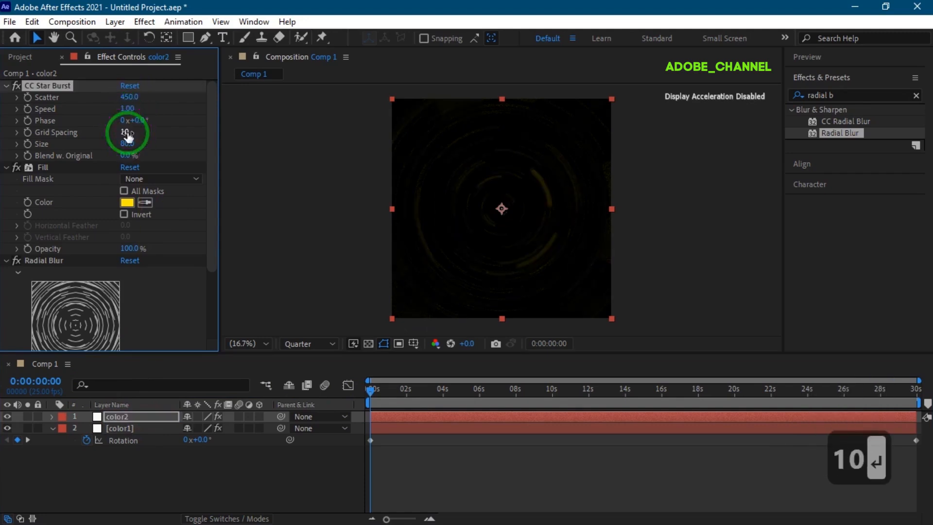
click(126, 144)
text(150)
key(Return)
Step: Change the color2 layer's Fill colour to dark blue (0C10C2)
click(125, 201)
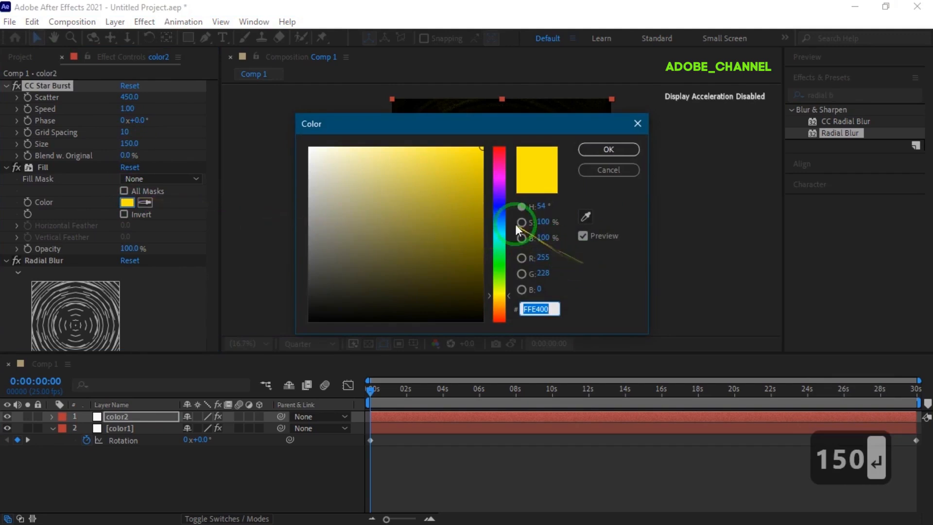
click(500, 205)
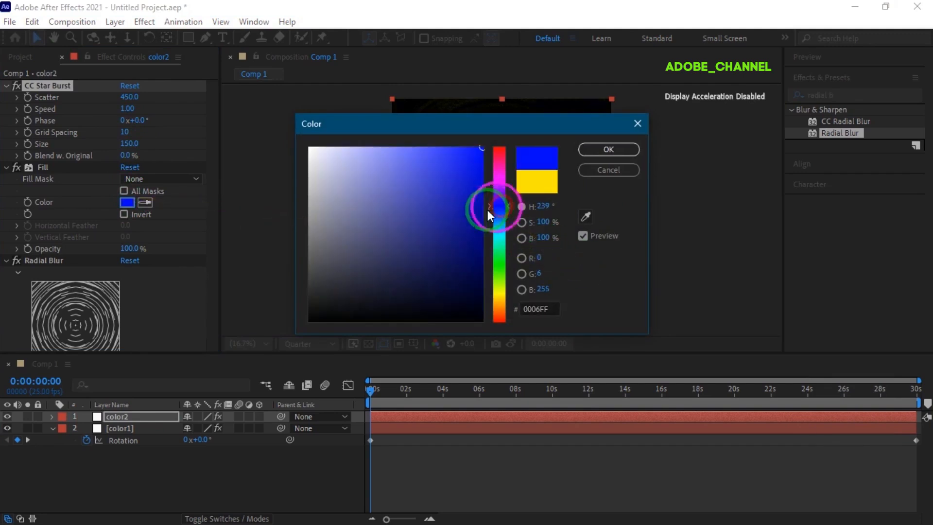
click(471, 186)
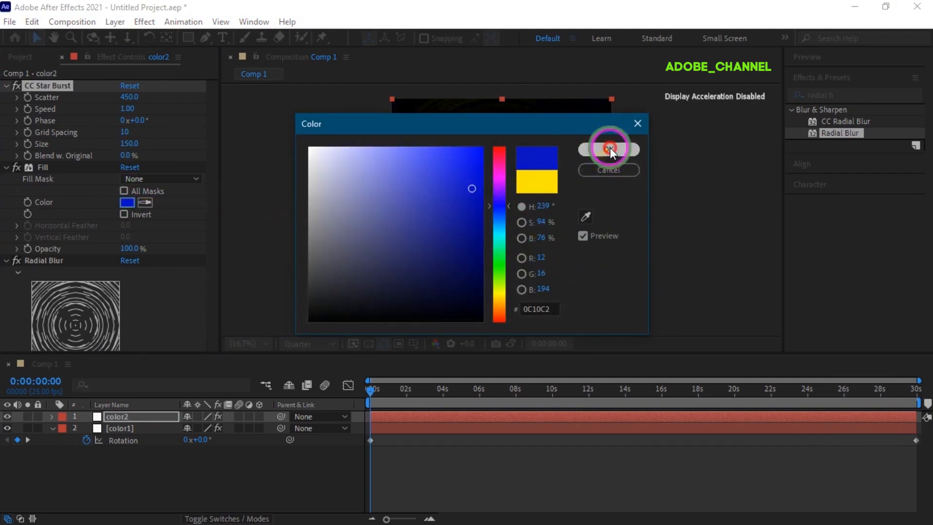
click(609, 149)
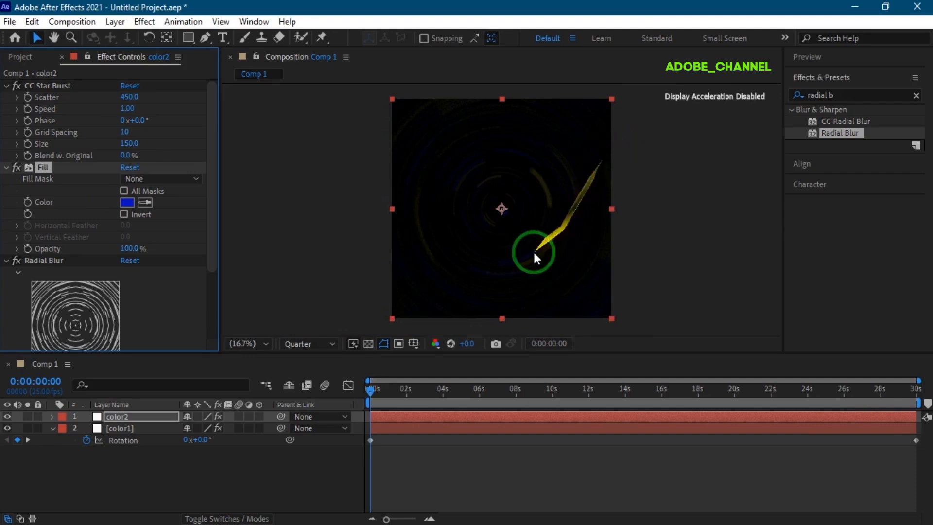
Step: Set the color2 layer's Radial Blur Amount to 0 at the composition's start and delete all its other Amount keyframes
click(140, 418)
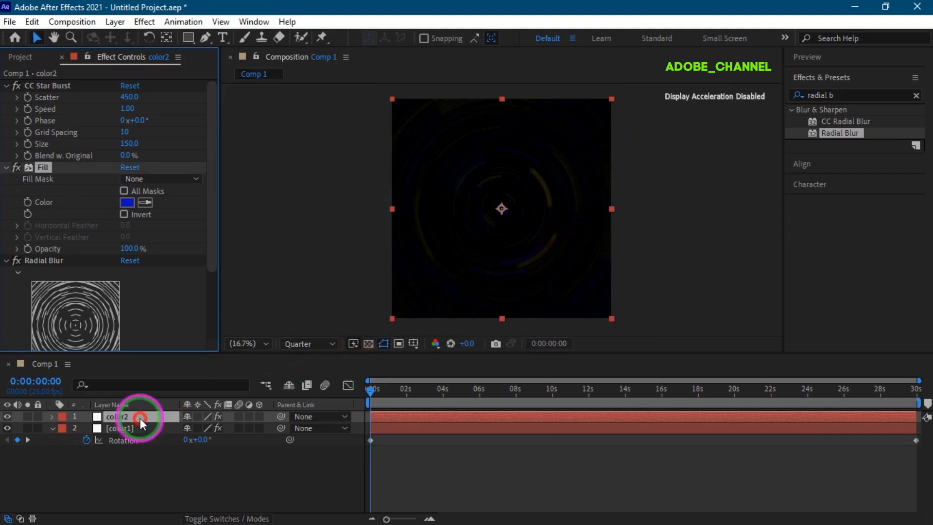
key(u)
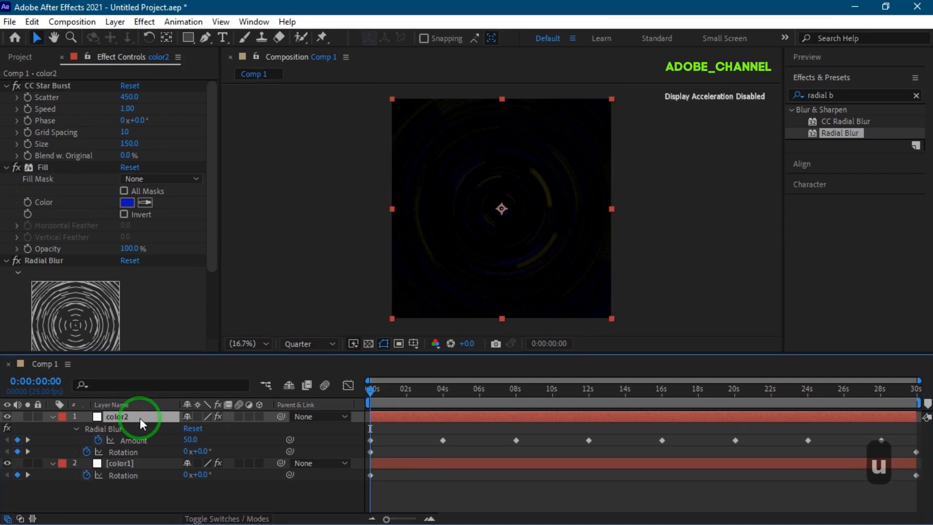
click(191, 440)
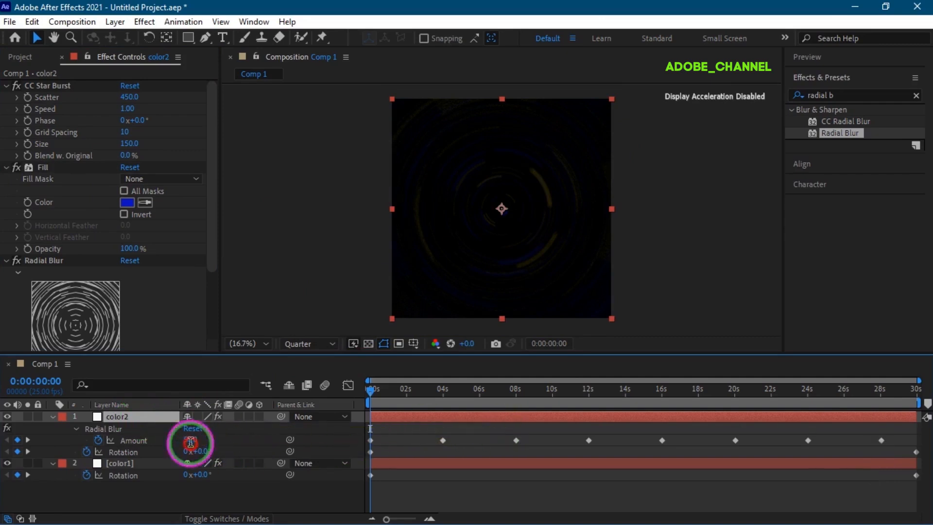
text(0)
key(Return)
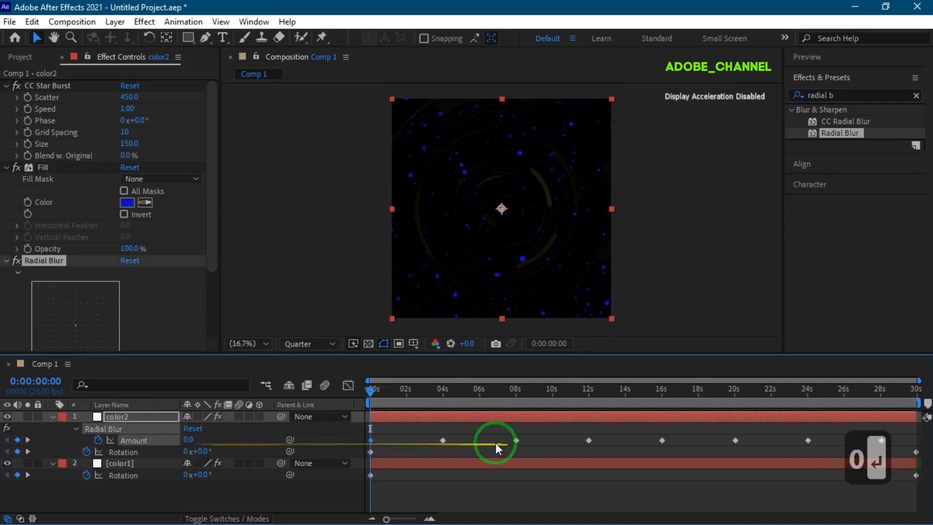
drag(418, 432, 929, 443)
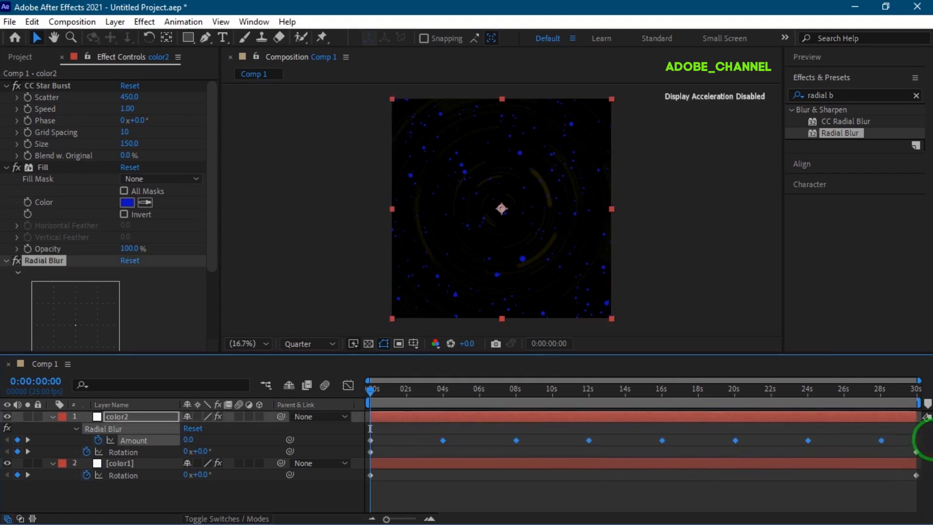
key(BackSpace)
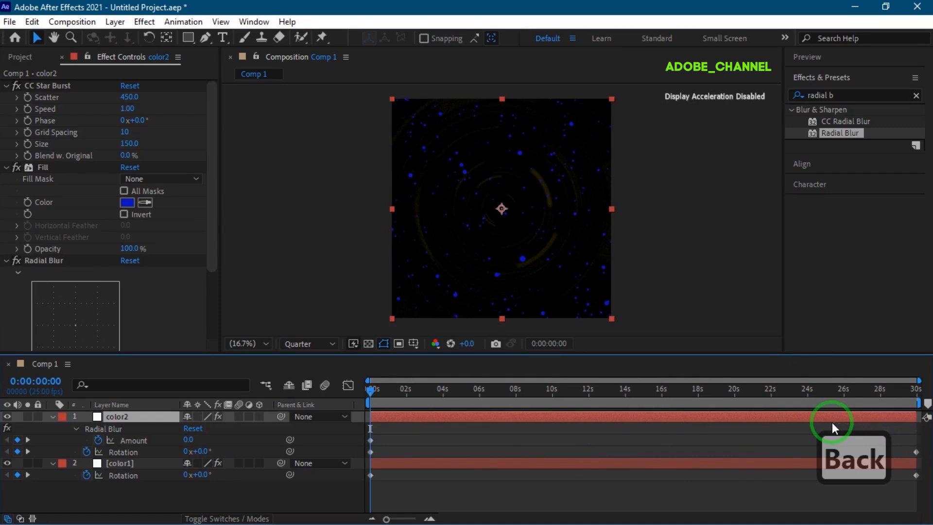
Step: Keyframe the color2 layer's Radial Blur Amount at 100 at 8 seconds
click(35, 381)
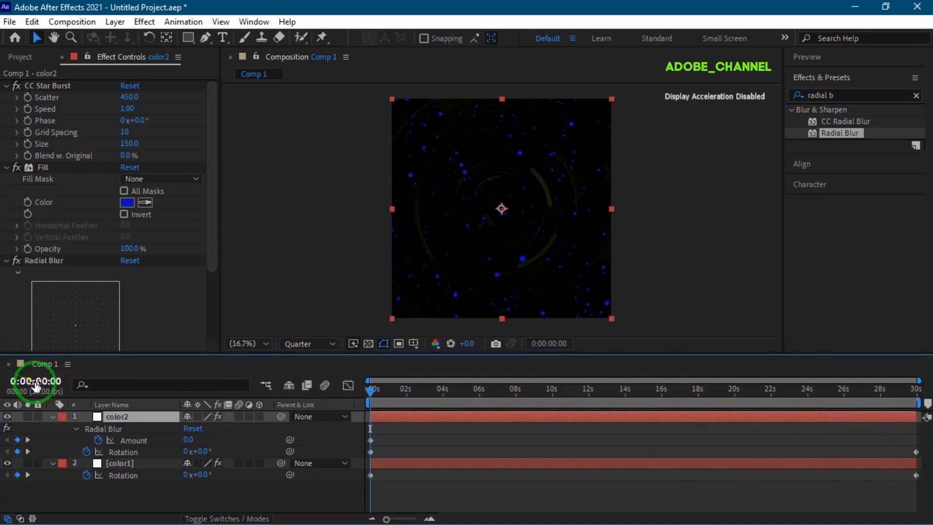
text(800)
key(Return)
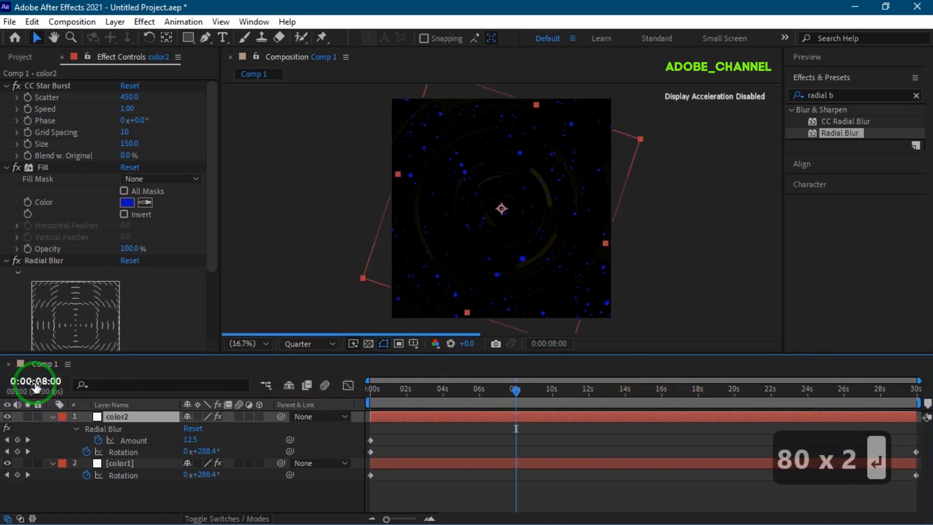
click(189, 440)
text(100)
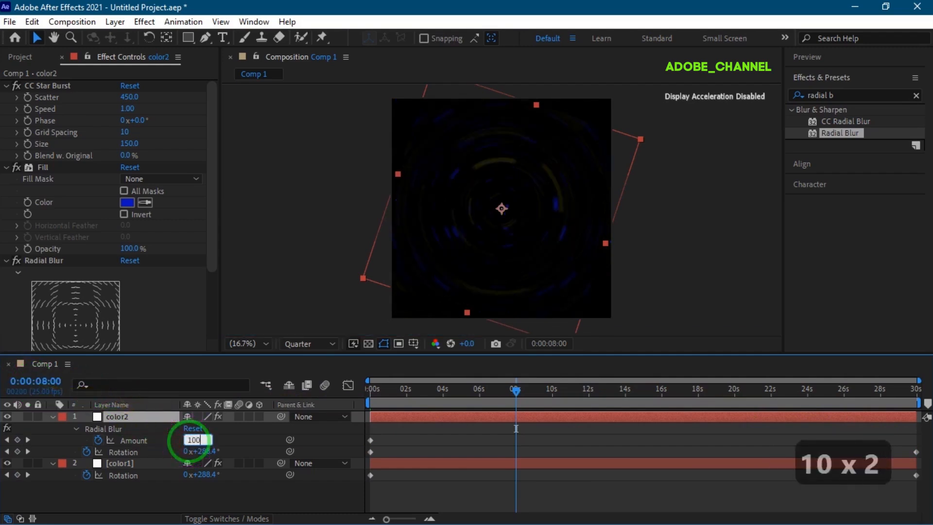
key(Return)
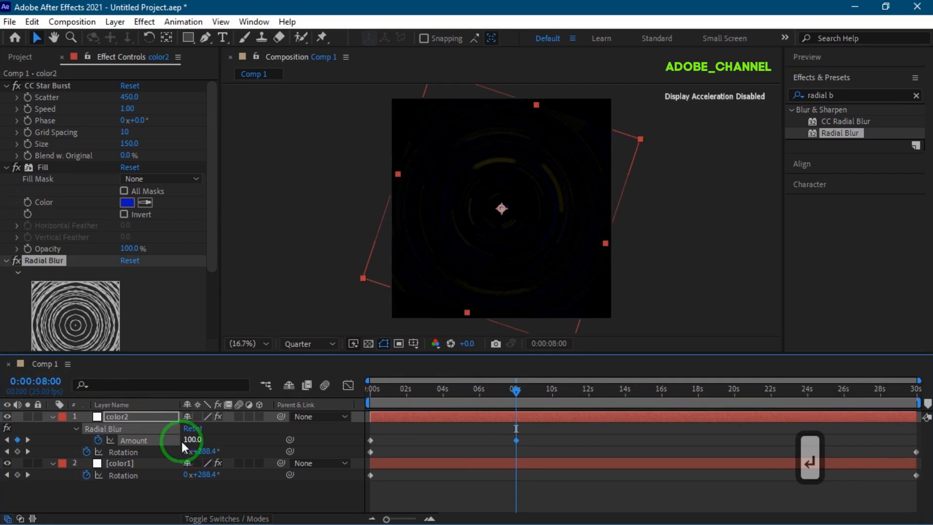
Step: Keyframe the color2 layer's Radial Blur Amount at 0 at 16 seconds
click(30, 381)
text(16:00)
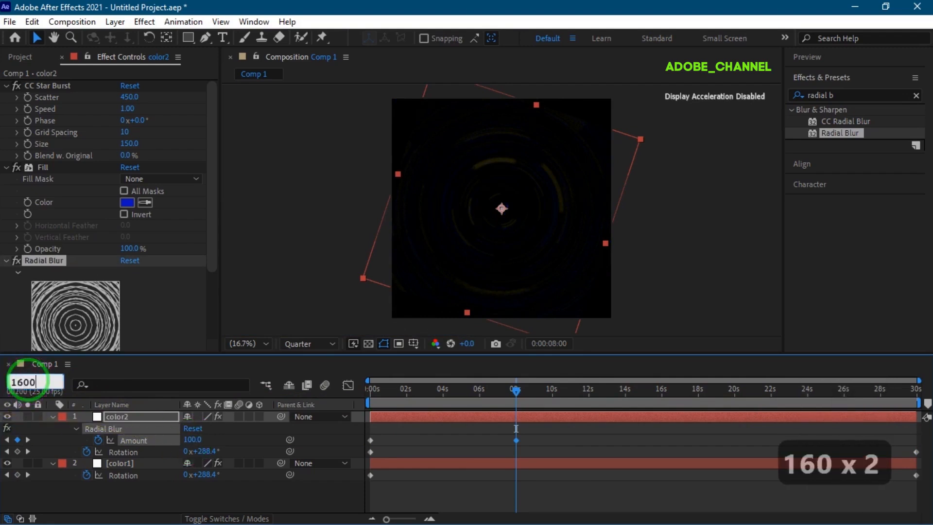
key(Return)
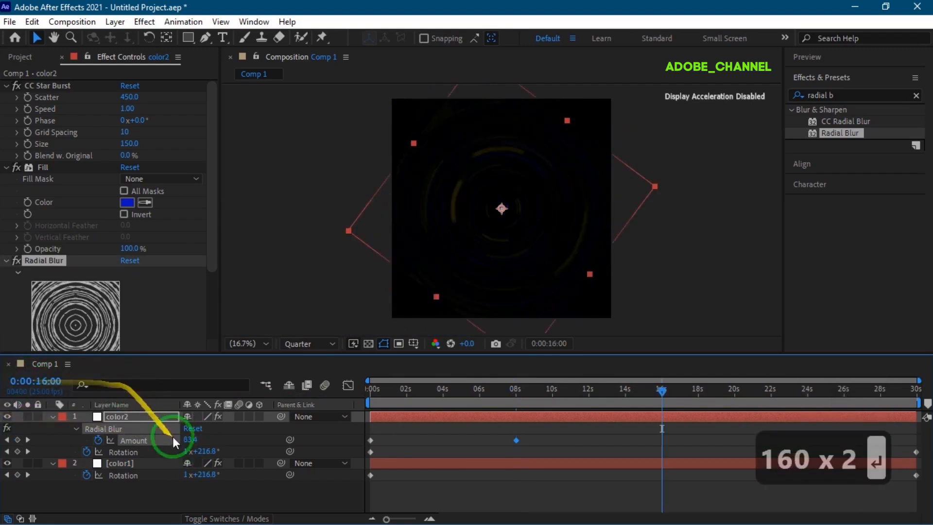
text(0)
key(Return)
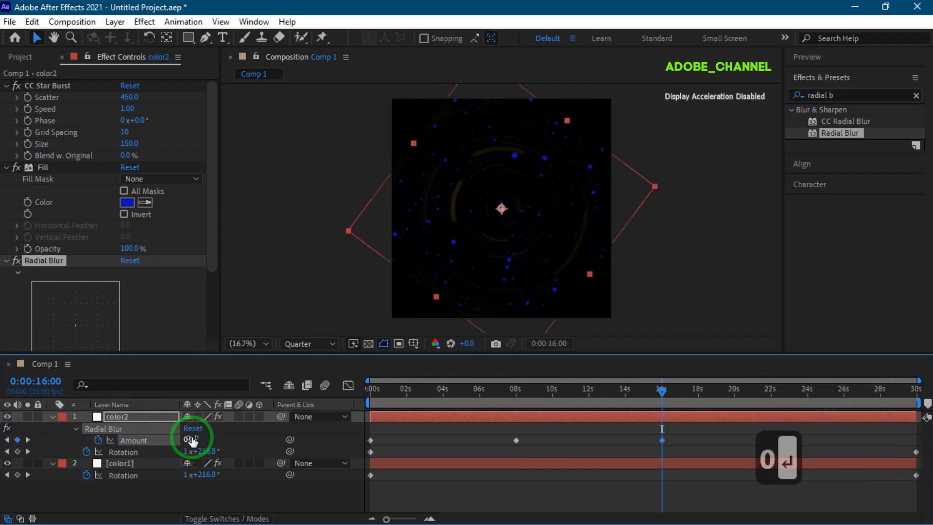
Step: Keyframe the color2 layer's Radial Blur Amount at 100 at 24 seconds
click(34, 381)
text(24:00)
key(Return)
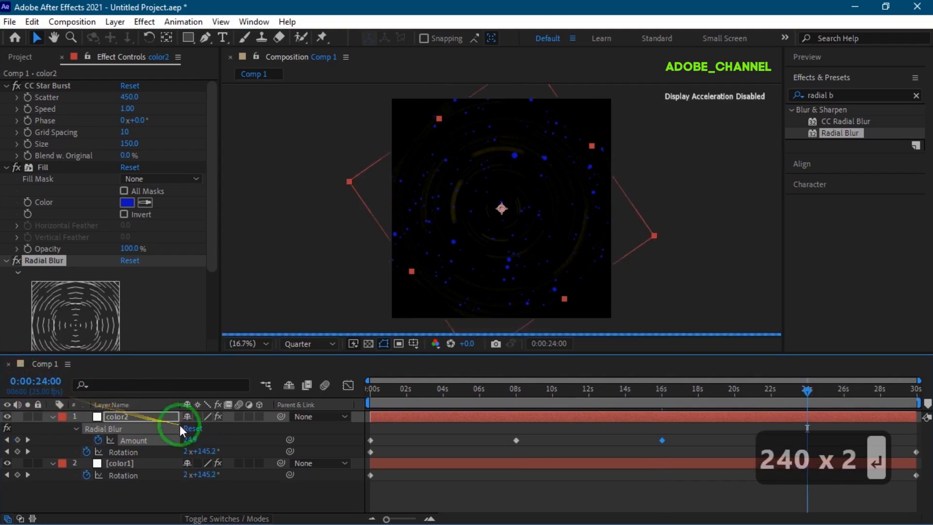
click(191, 439)
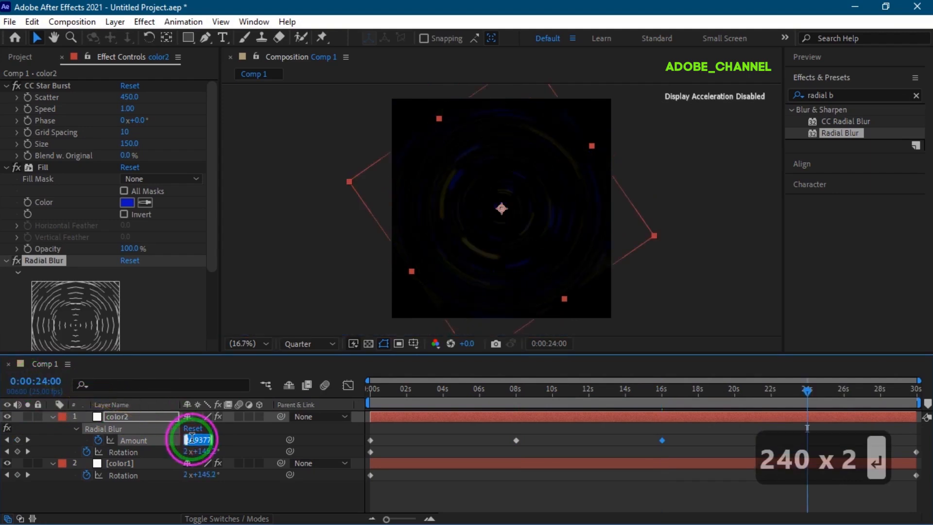
text(100)
key(Return)
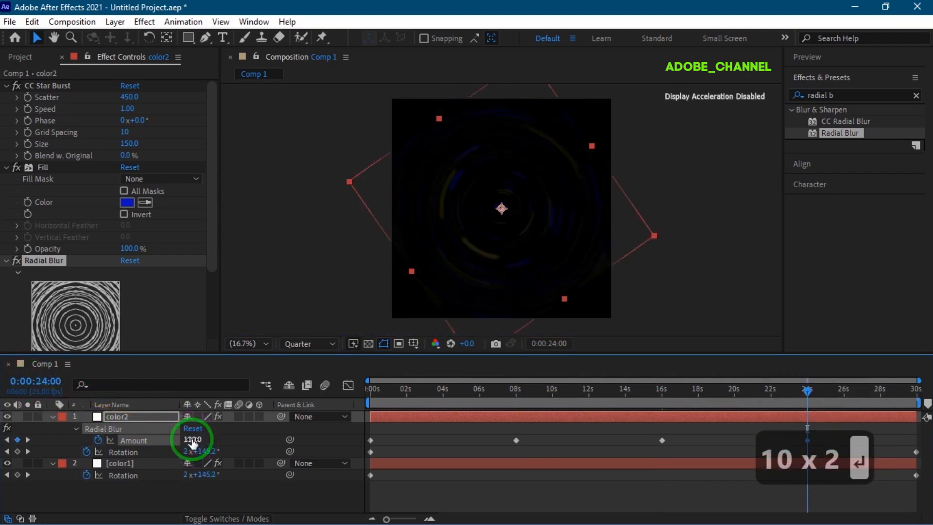
Step: Duplicate the color2 layer and set the copy's CC Star Burst values to Scatter 300, Grid Spacing 25 and Size 90
click(121, 417)
key(ctrl+d)
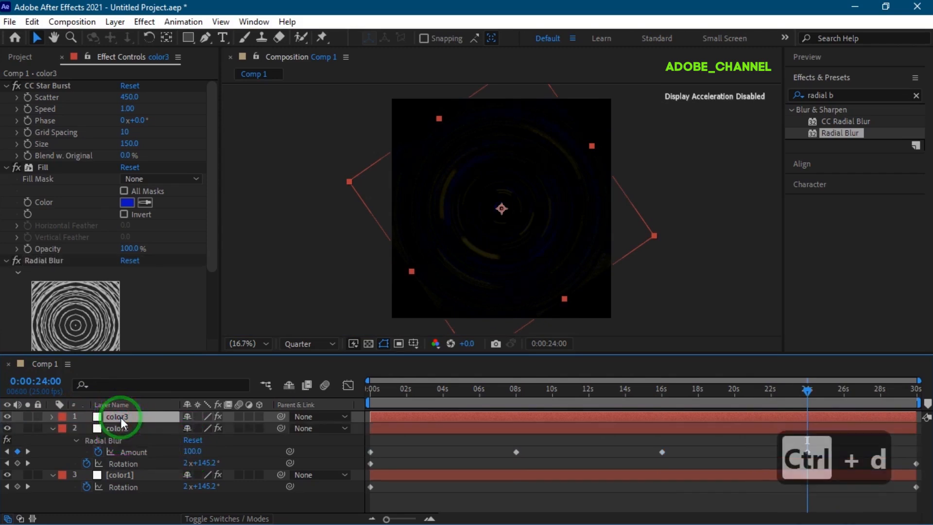
click(126, 98)
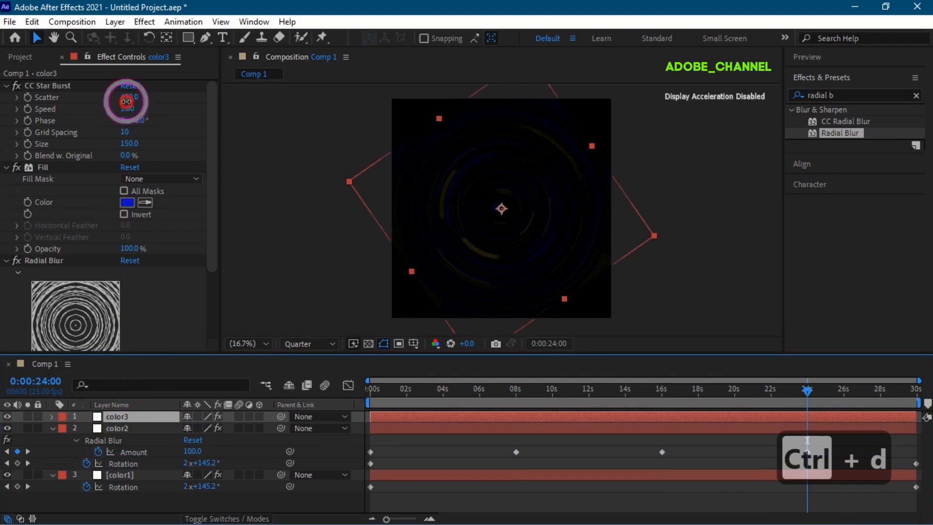
text(300)
key(Return)
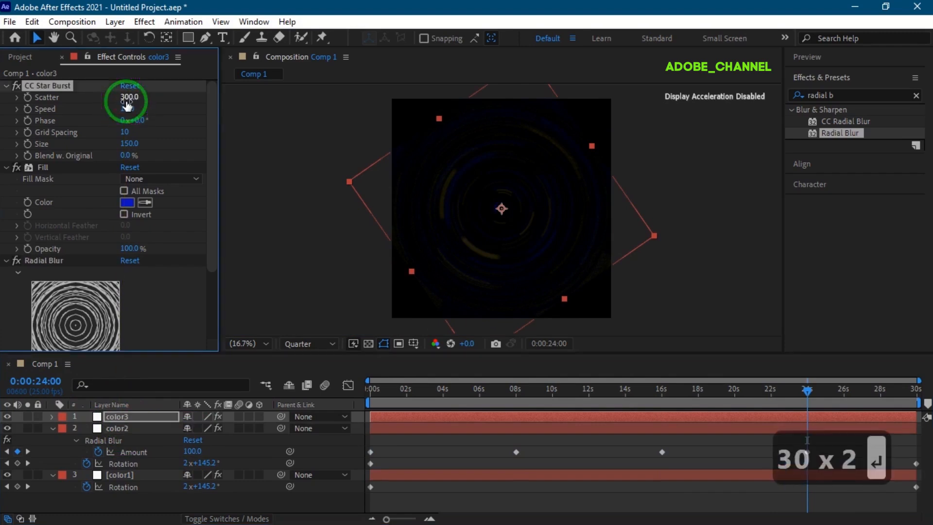
click(126, 134)
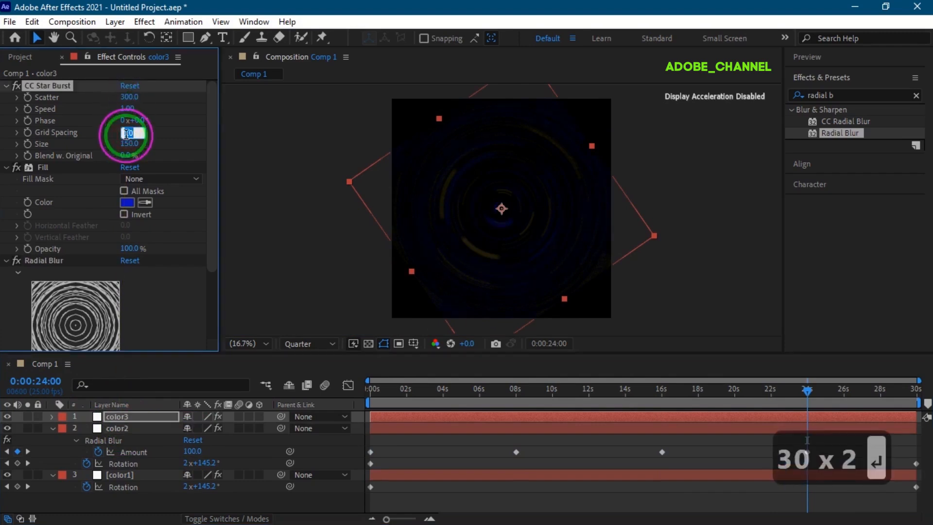
text(25)
key(Return)
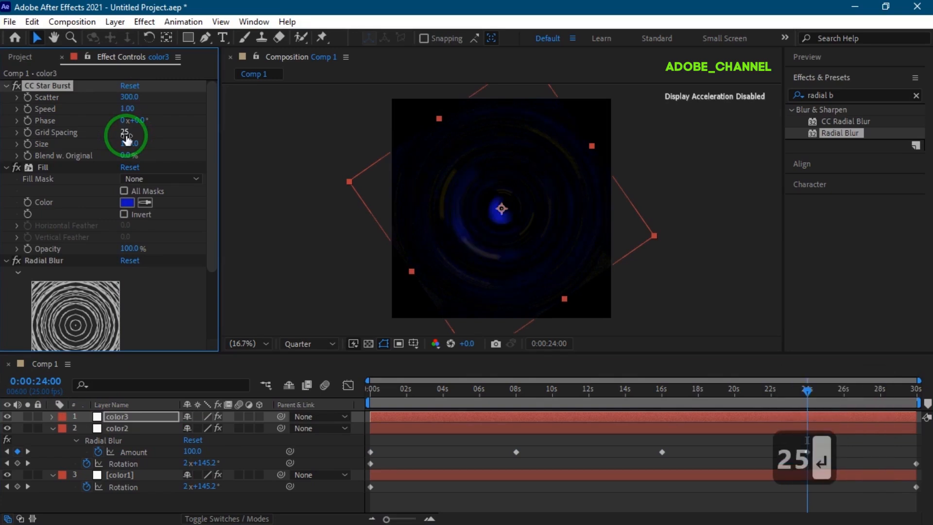
click(125, 144)
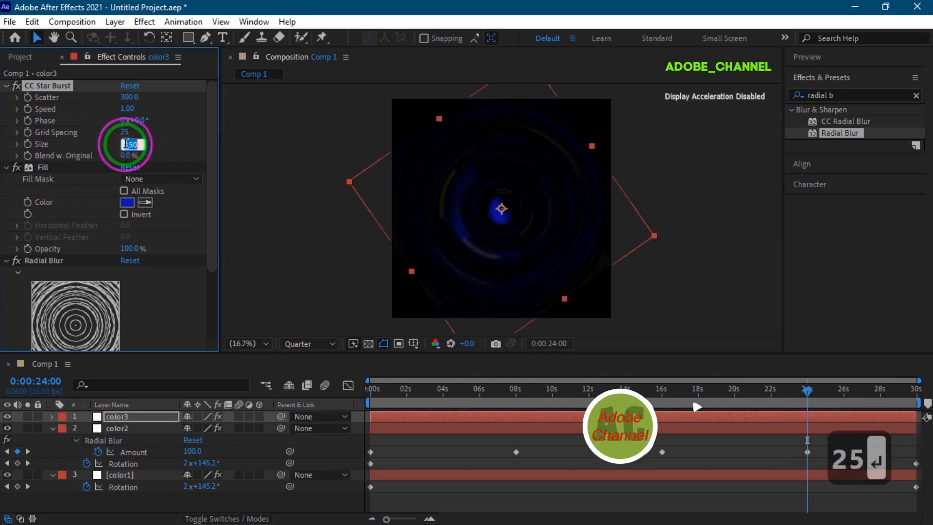
text(90)
key(Return)
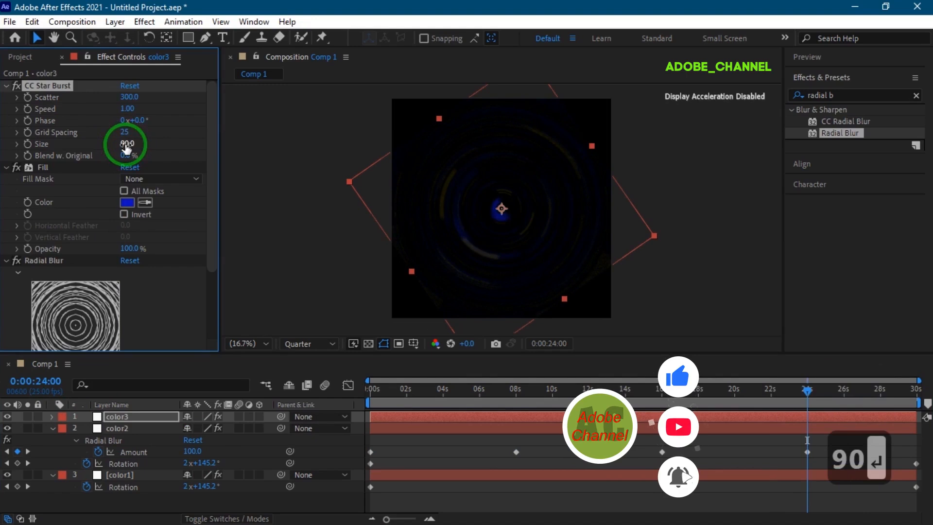
Step: Change the color3 layer's Fill colour to red
click(127, 202)
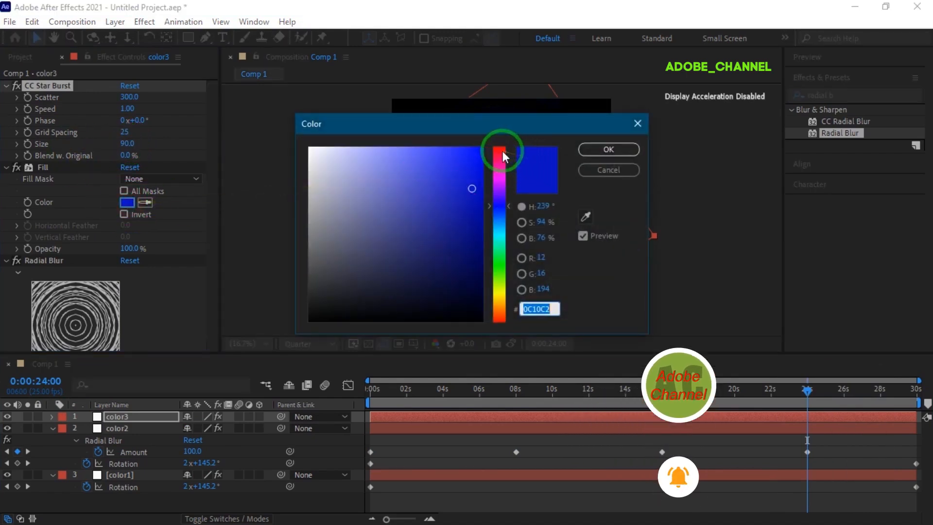
click(501, 149)
click(607, 149)
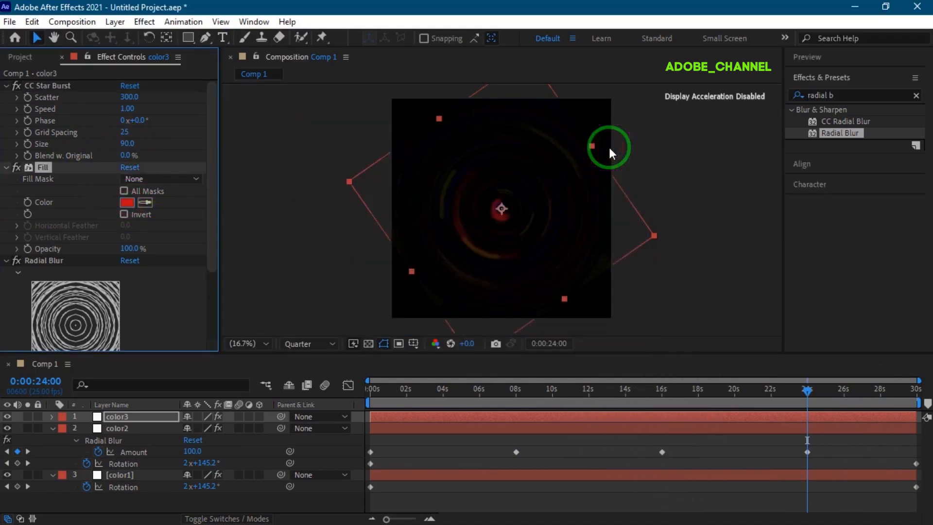
Step: Return to the composition's start and delete the color3 layer's Radial Blur Amount keyframes at 8, 16 and 24 seconds
click(368, 391)
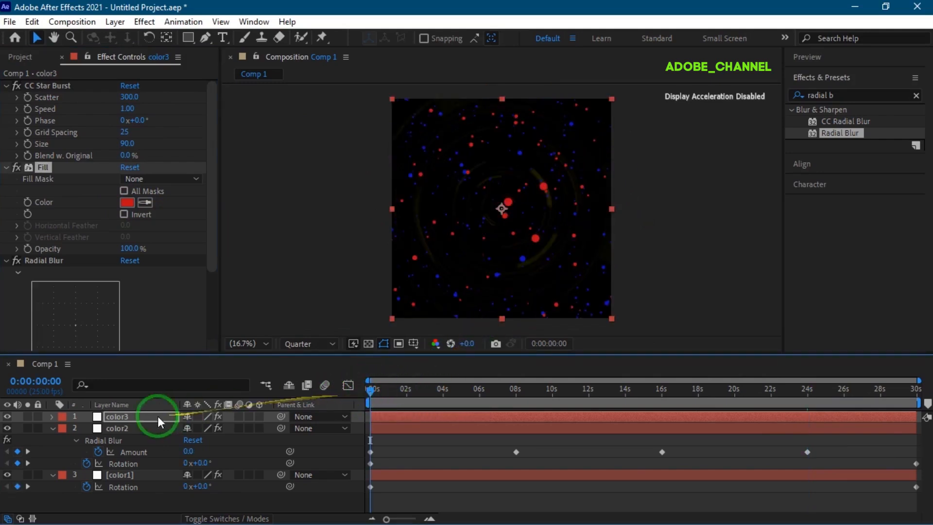
scroll(146, 329, down, 4)
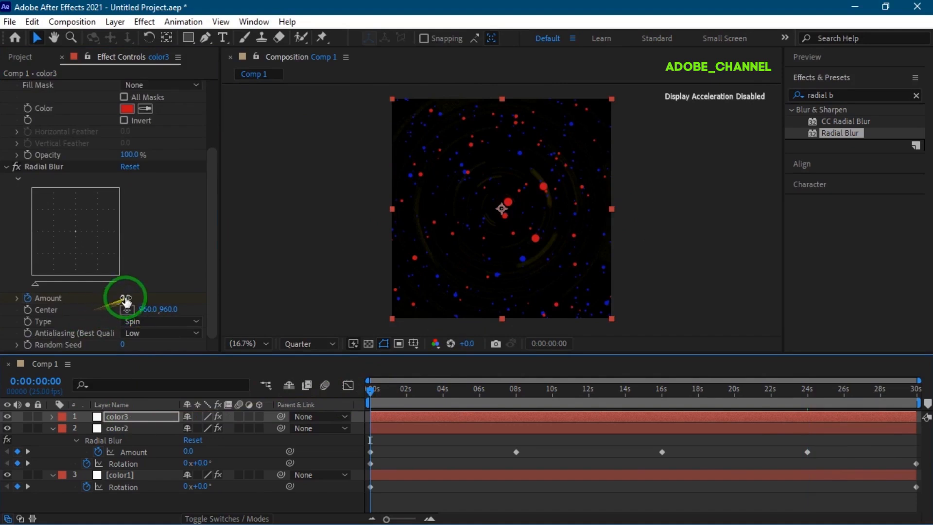
key(u)
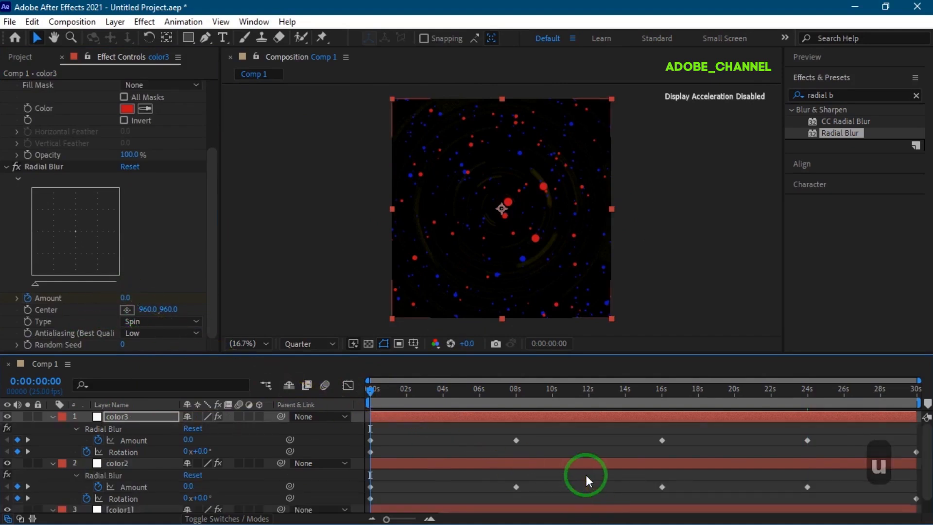
scroll(586, 475, down, 1)
drag(469, 416, 903, 432)
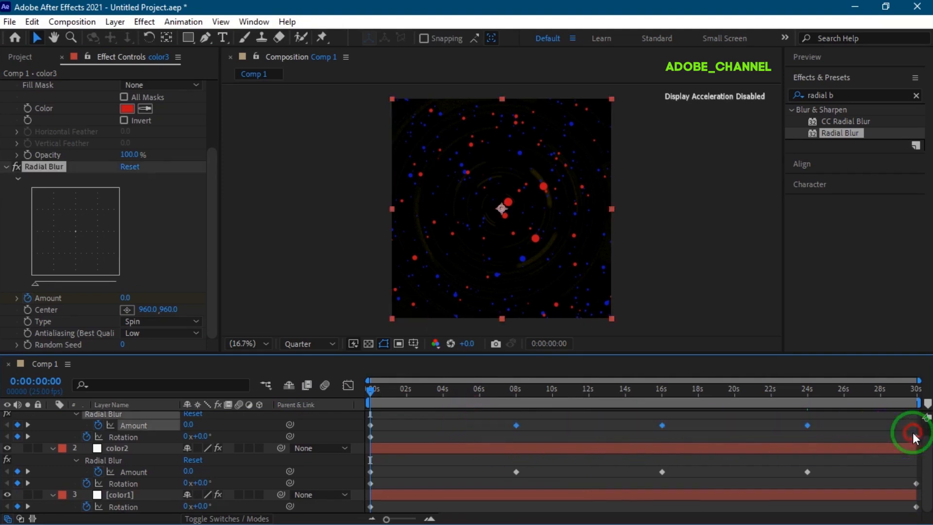
key(Delete)
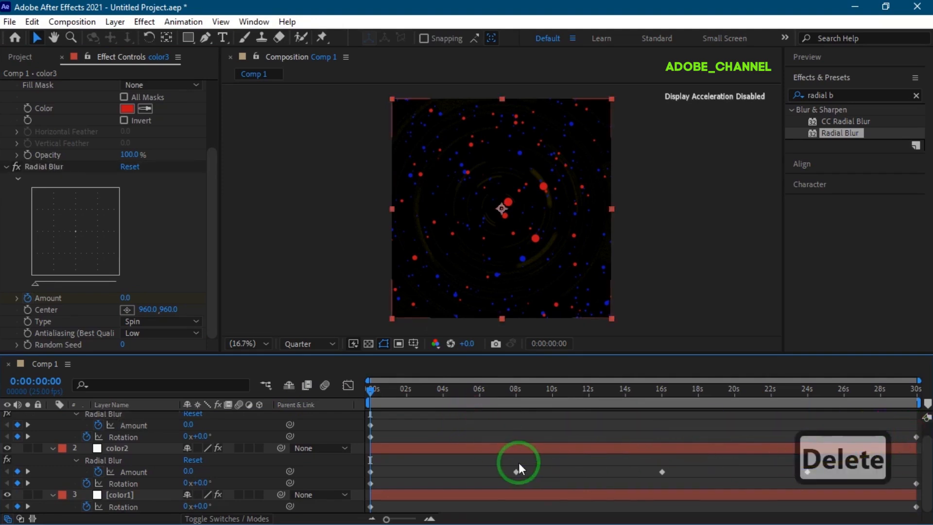
Step: Reveal the color1 layer's keyframes and copy all its Radial Blur Amount keyframes together with its first Rotation keyframe
click(157, 496)
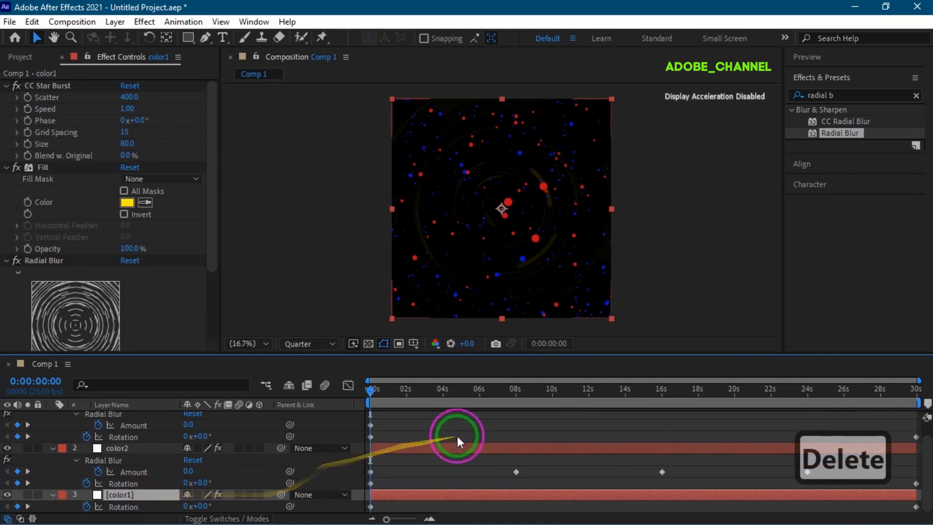
key(u)
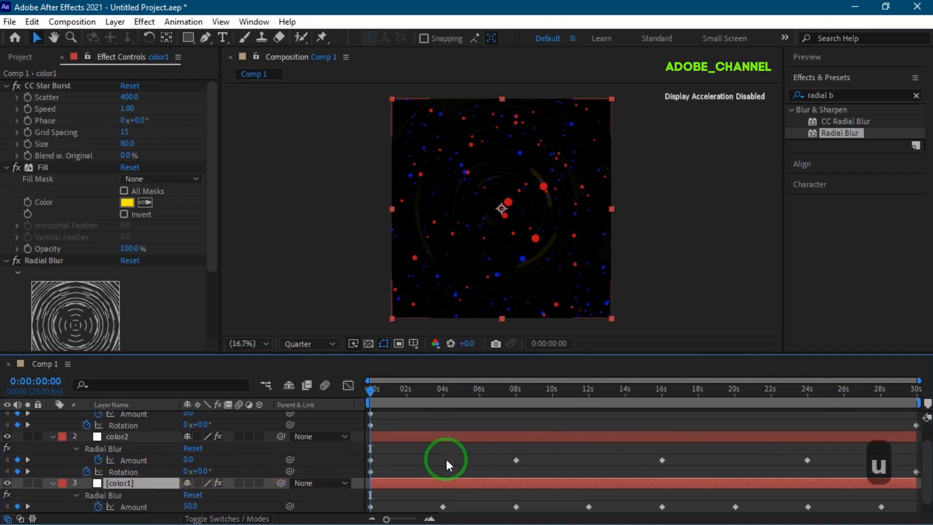
scroll(447, 467, down, 1)
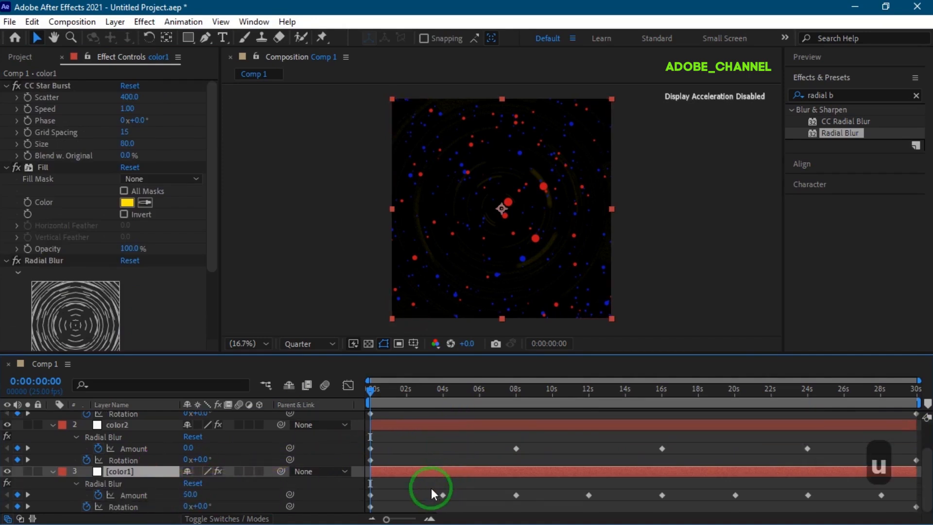
drag(905, 481, 371, 508)
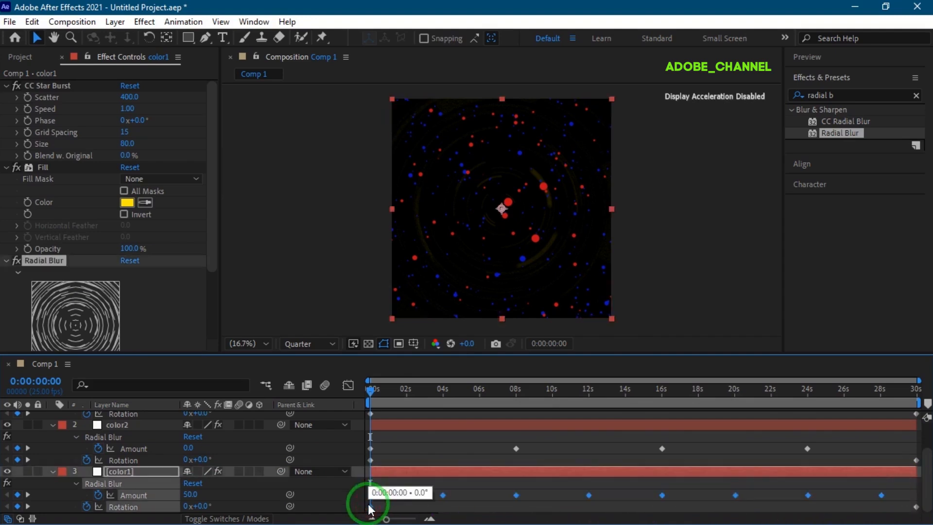
key(ctrl+c)
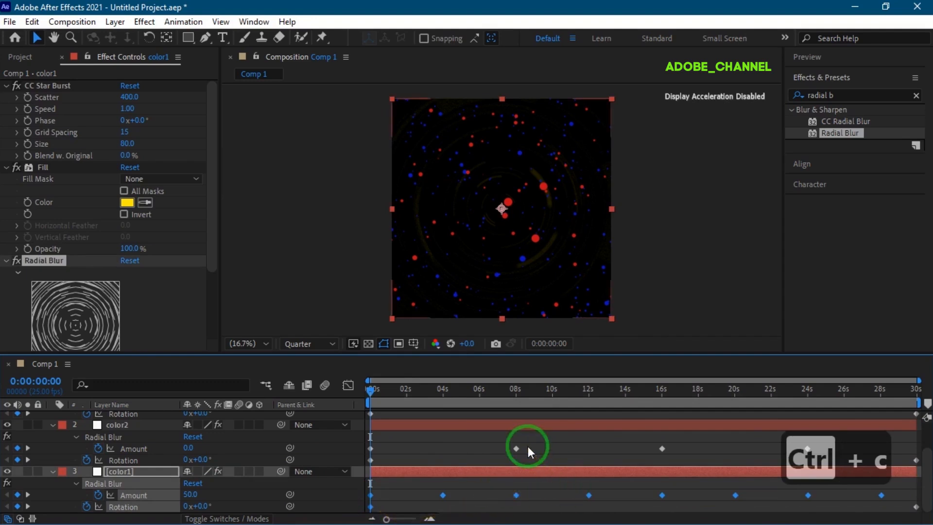
Step: Paste the copied Amount and Rotation keyframes onto the color1 layer at 0:00:04:01
click(443, 394)
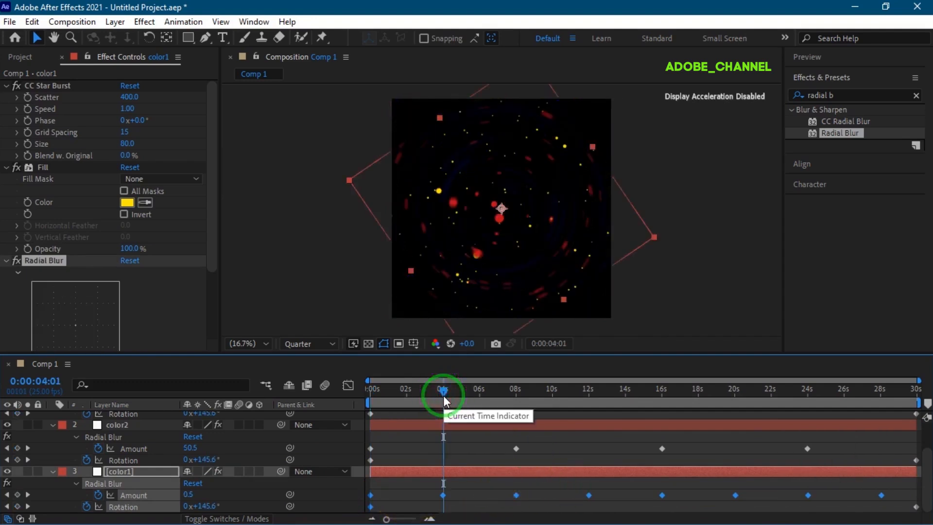
key(ctrl+v)
scroll(427, 456, up, 2)
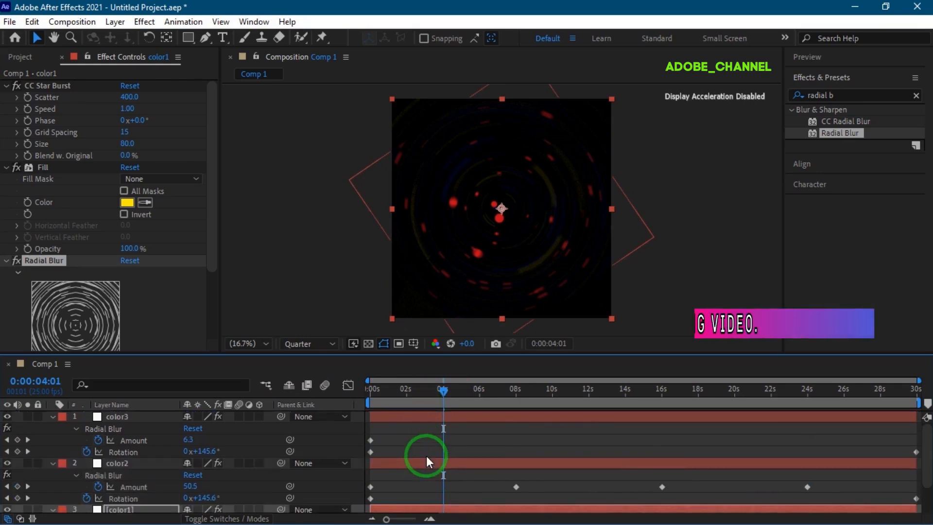
Step: Paste the copied keyframes onto the color3 layer at 0:00:04:01 and set all the pasted Radial Blur Amount keyframes to 80
click(132, 416)
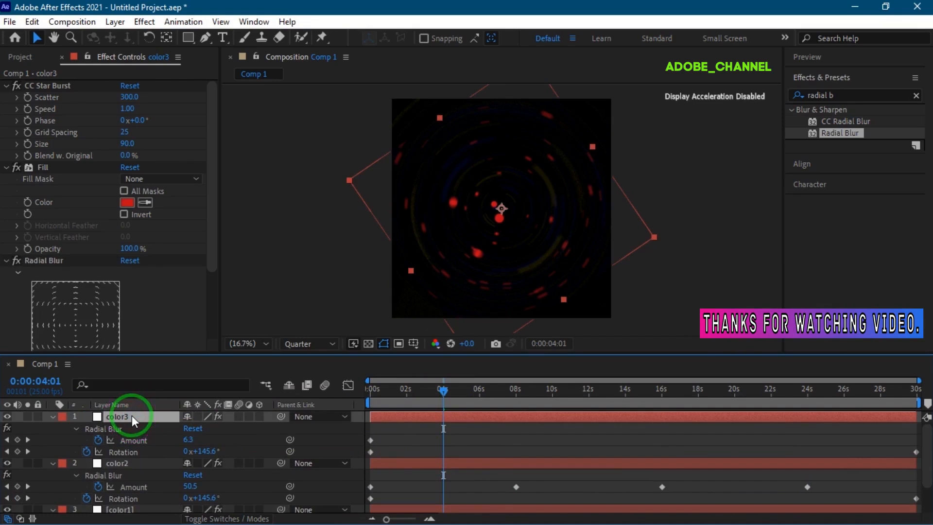
key(ctrl+v)
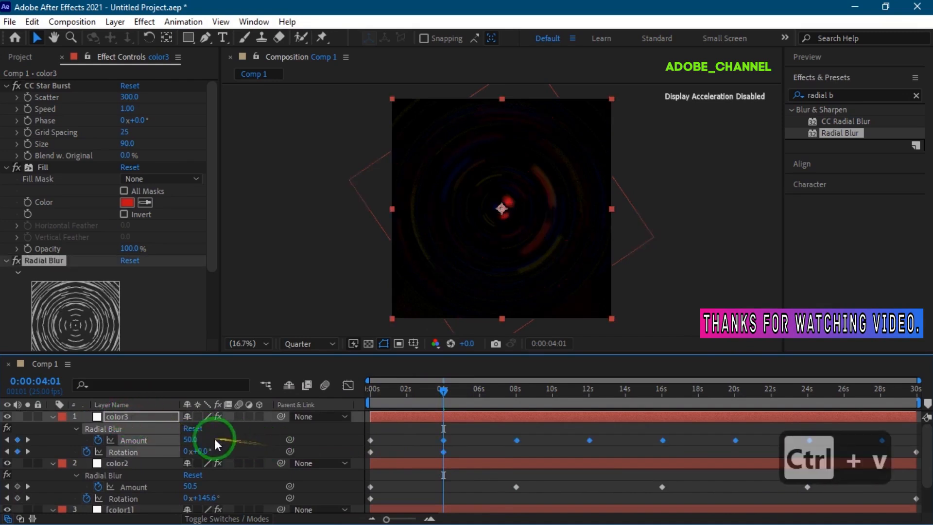
click(190, 440)
text(80)
key(Return)
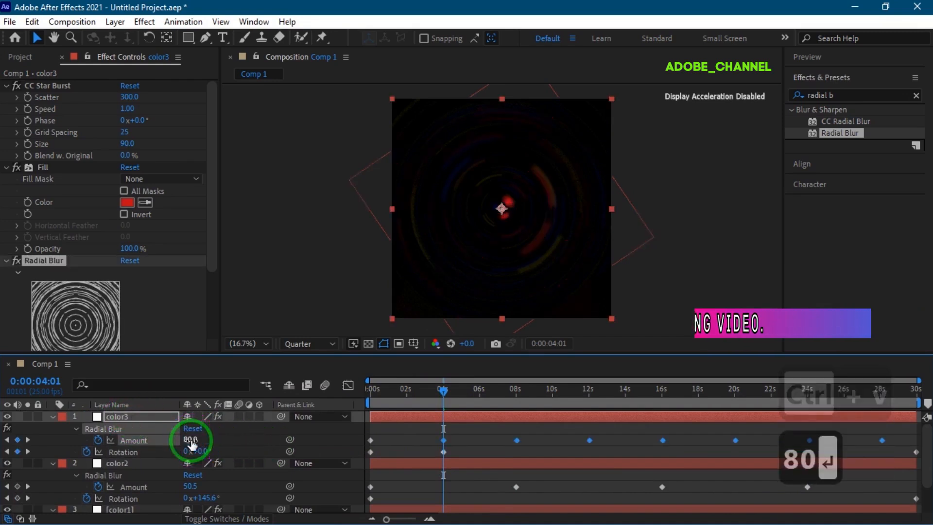
Step: Keyframe the color3 layer's Radial Blur Amount at 0 at 8 seconds
click(36, 382)
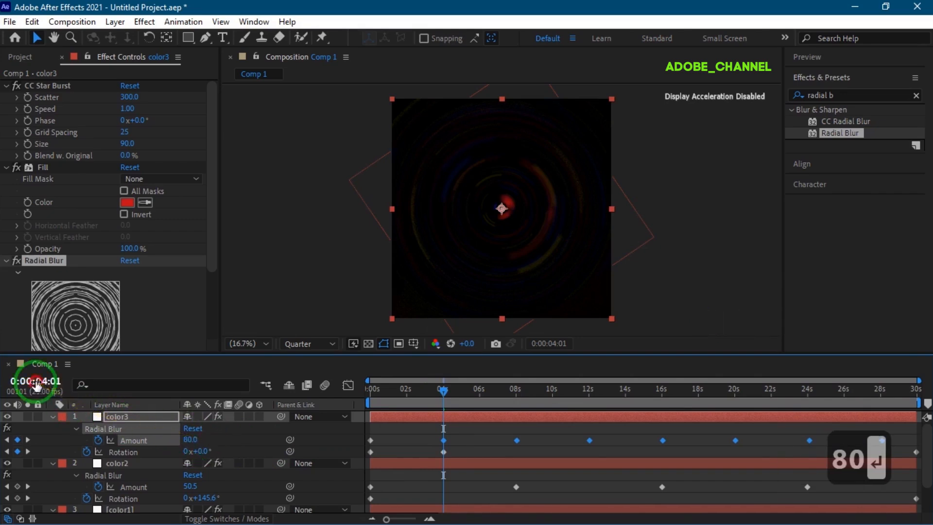
text(800)
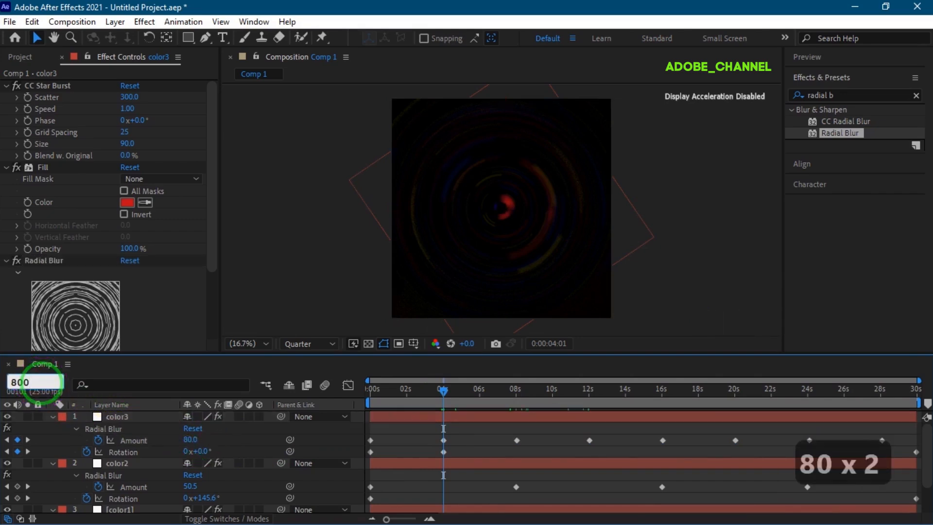
key(Return)
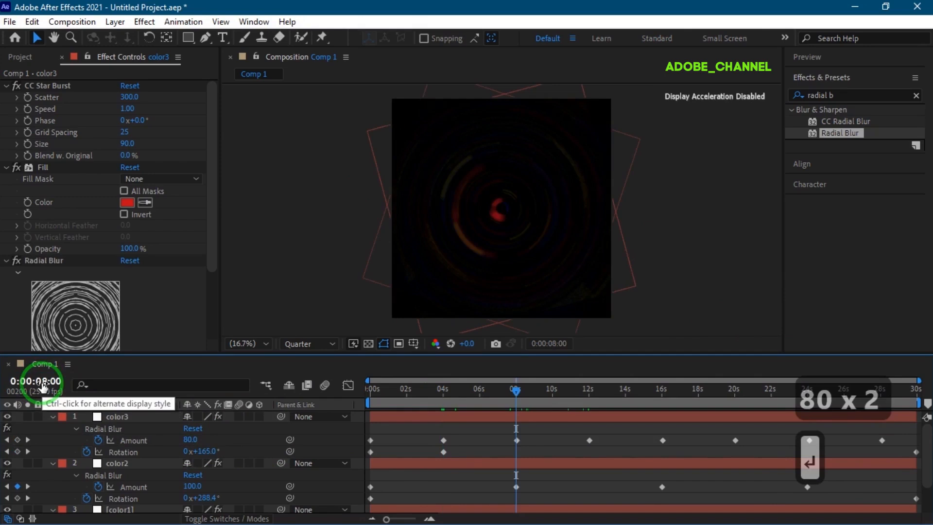
click(190, 439)
text(0)
key(Return)
Step: Keyframe the color3 layer's Radial Blur Amount at 0 at 16 seconds
click(31, 377)
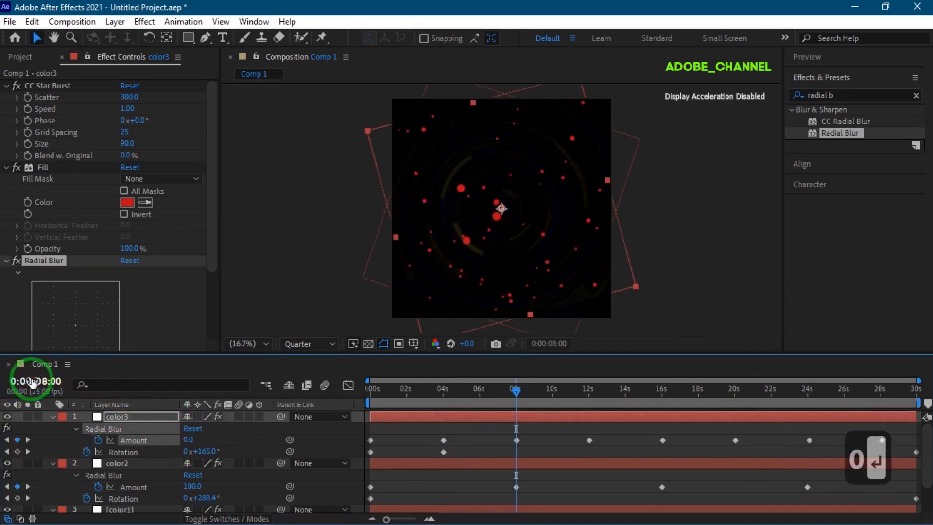
text(1200)
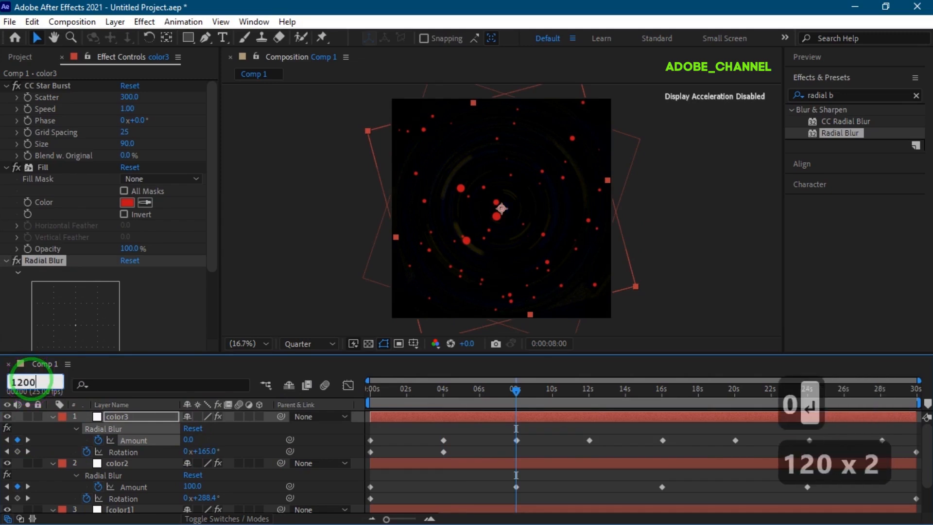
key(Return)
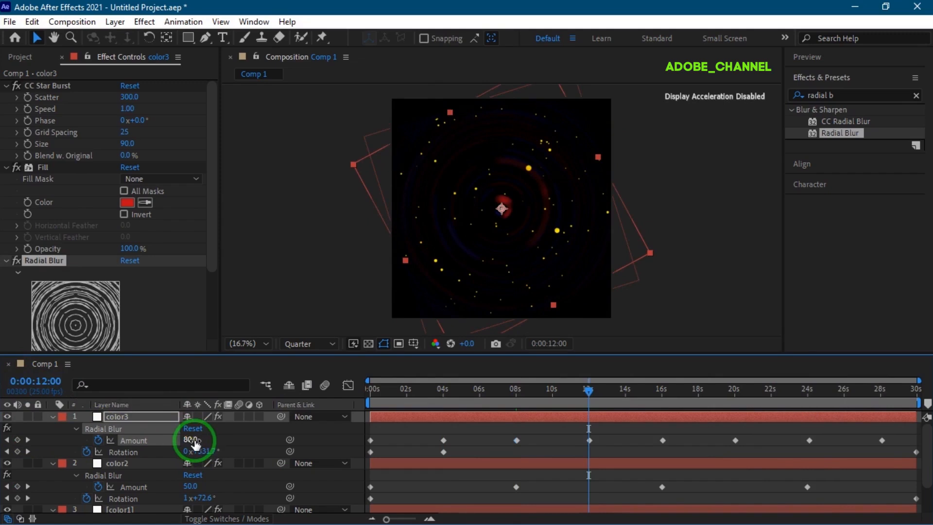
click(42, 381)
text(160)
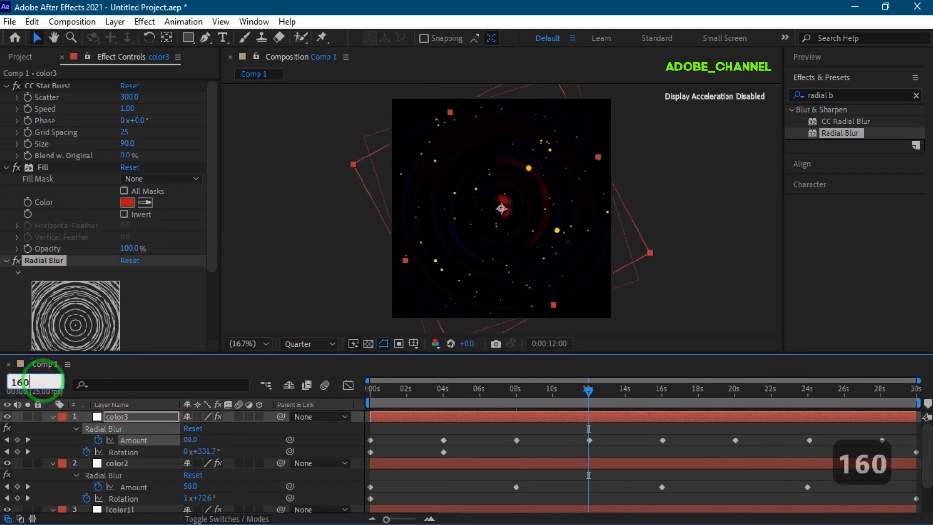
key(Return)
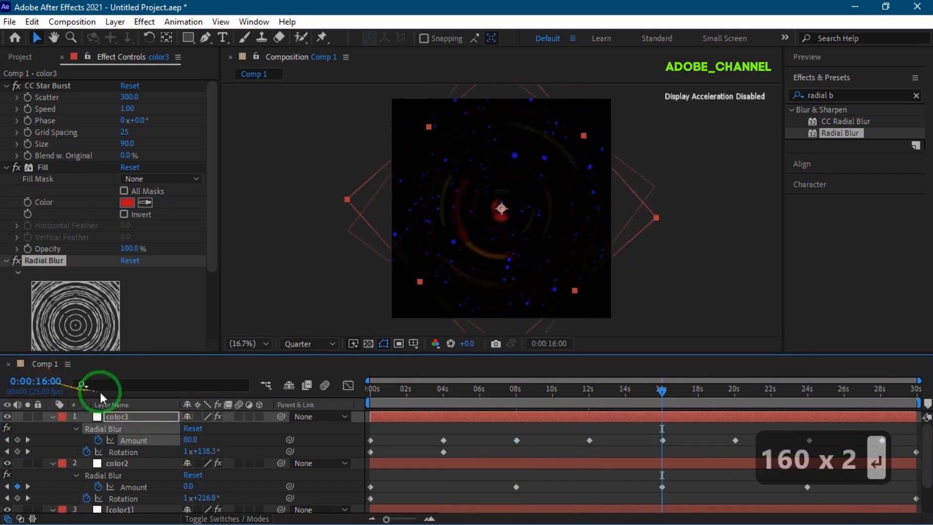
click(189, 439)
text(0)
key(Return)
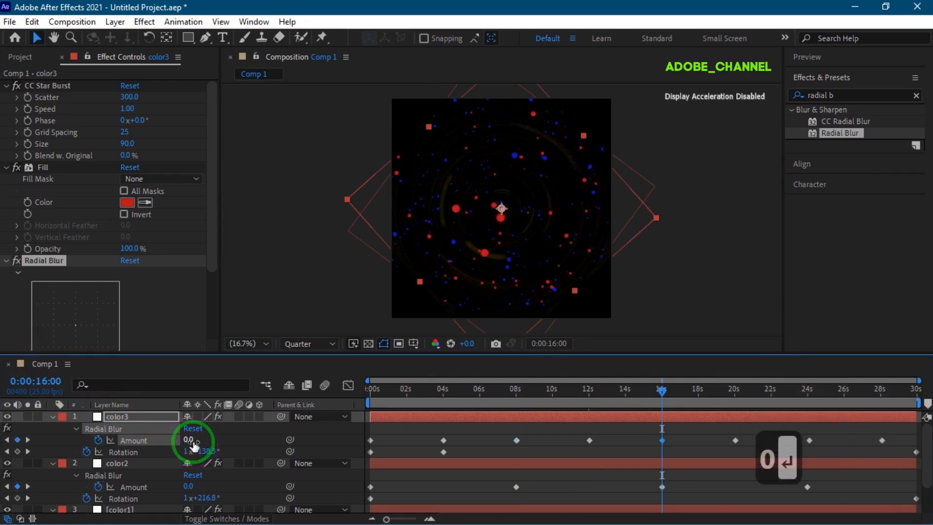
Step: Keyframe the color3 layer's Radial Blur Amount at 0 at 24 seconds
click(39, 381)
text(2)
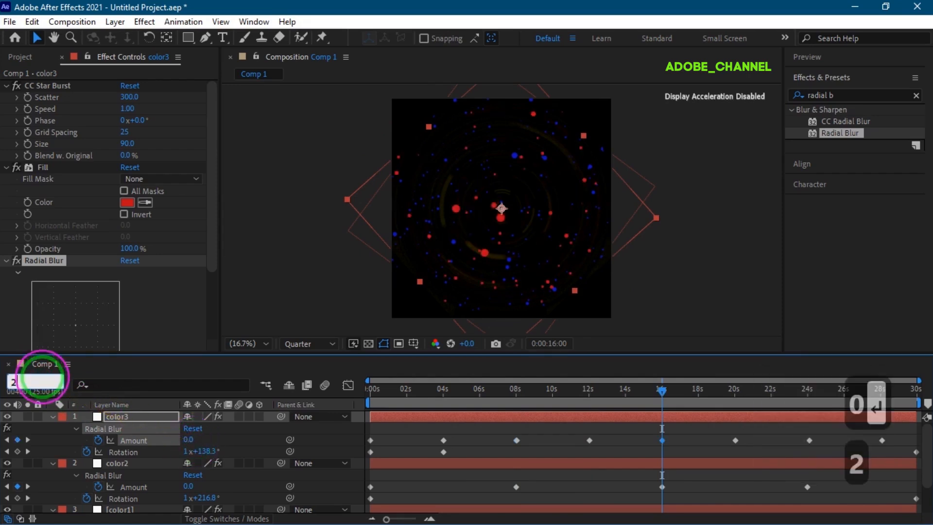
text(4:0)
key(Return)
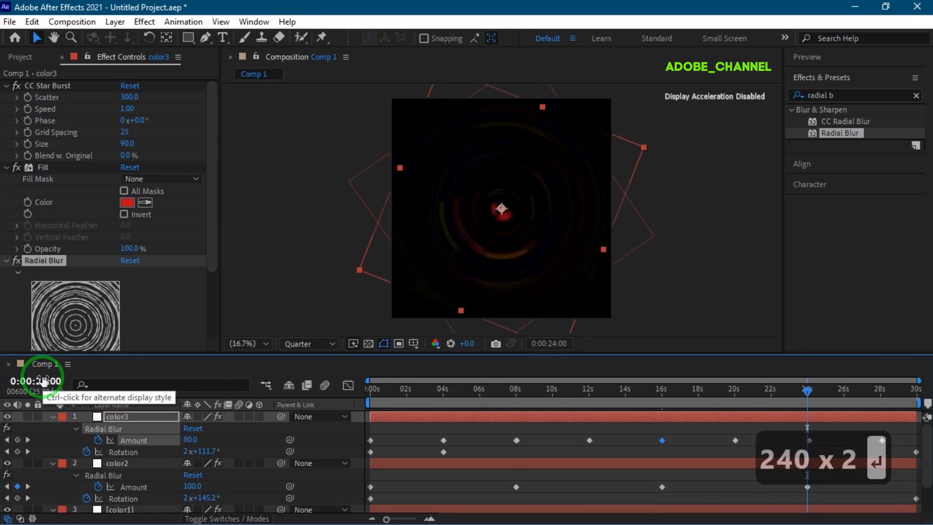
click(190, 439)
text(0)
key(Return)
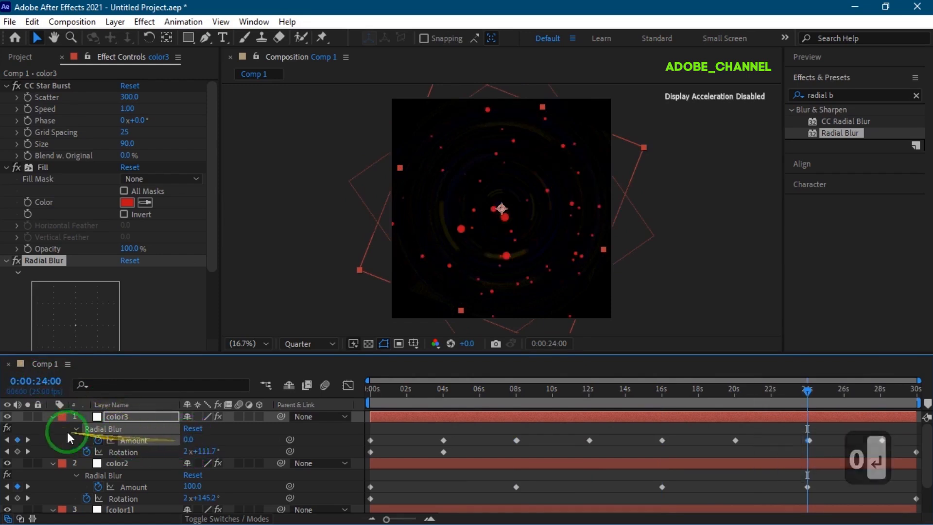
Step: Collapse the three color layers and add a new adjustment layer above them
click(51, 416)
click(51, 428)
click(52, 440)
right_click(152, 475)
mouse_move(195, 310)
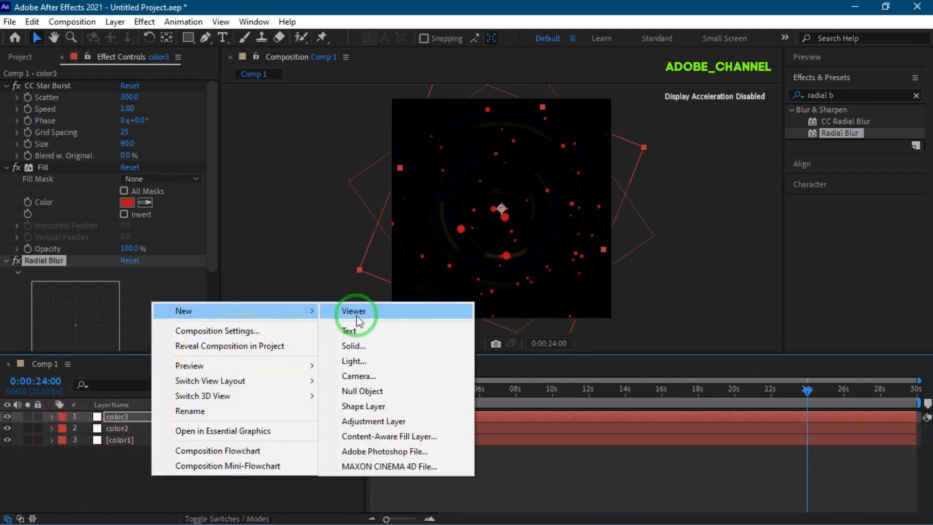
click(360, 421)
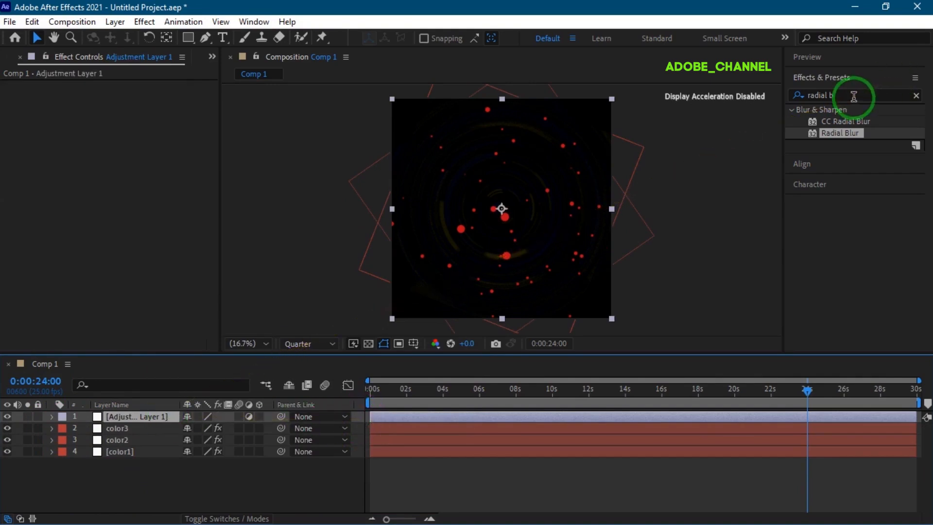
Step: Find the Stylize Glow effect and apply it to the adjustment layer
drag(853, 95, 741, 96)
text(glow)
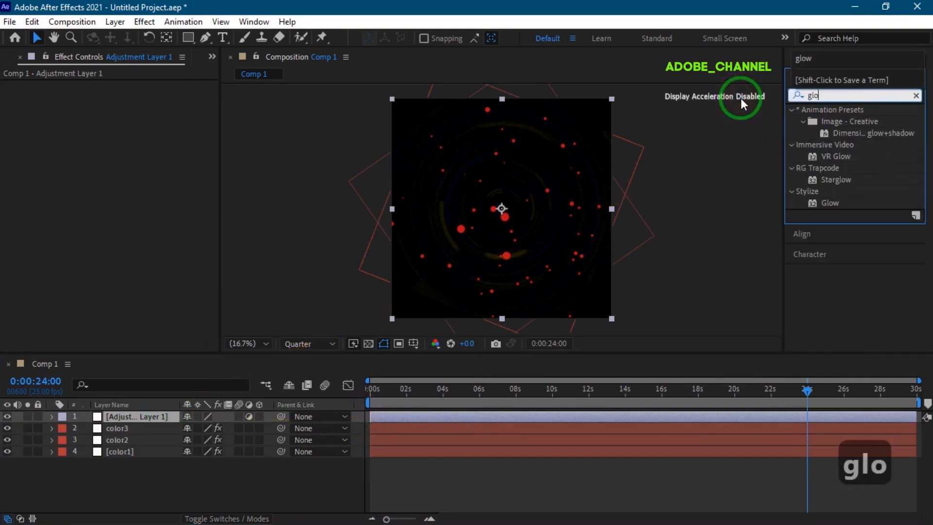
double_click(831, 203)
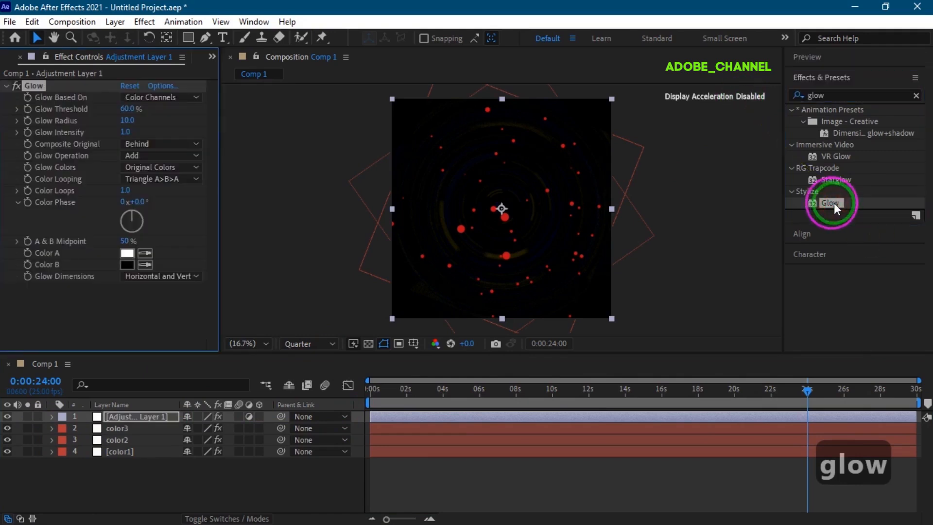
Step: Duplicate the adjustment layer's Glow effect and set the copy's Glow Threshold to 80% and Glow Radius to 25
click(39, 88)
key(ctrl+d)
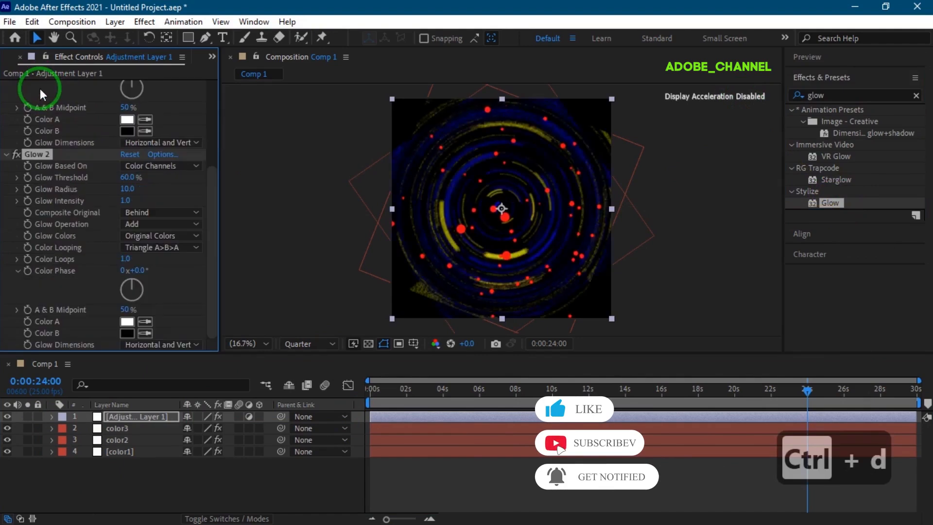
click(127, 176)
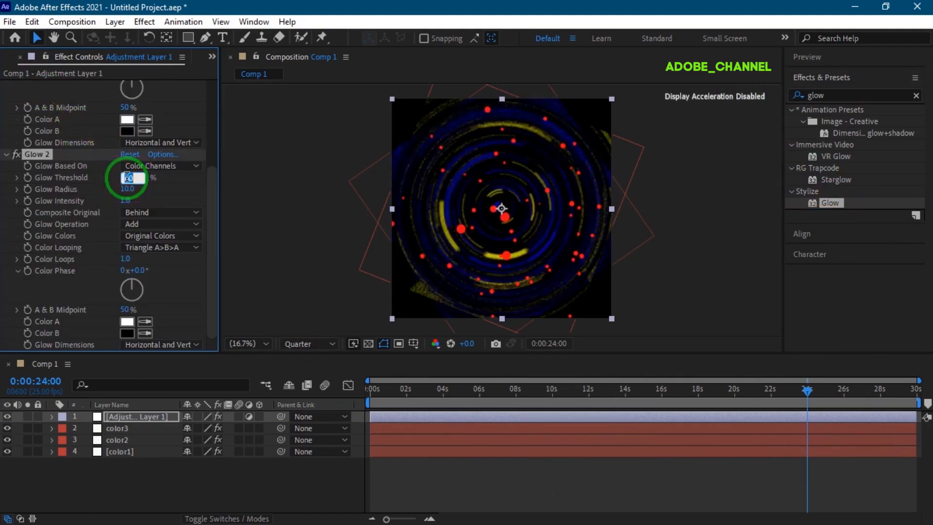
key(Return)
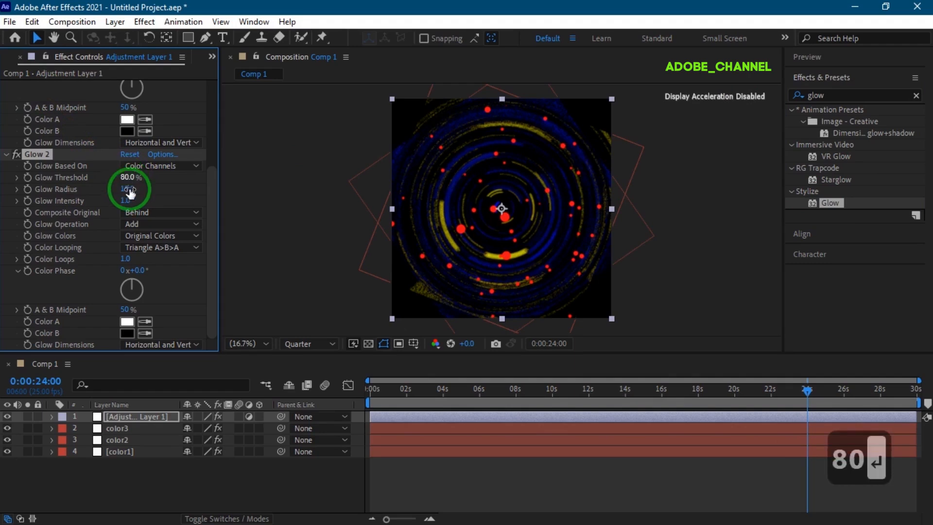
click(128, 189)
text(25)
key(Return)
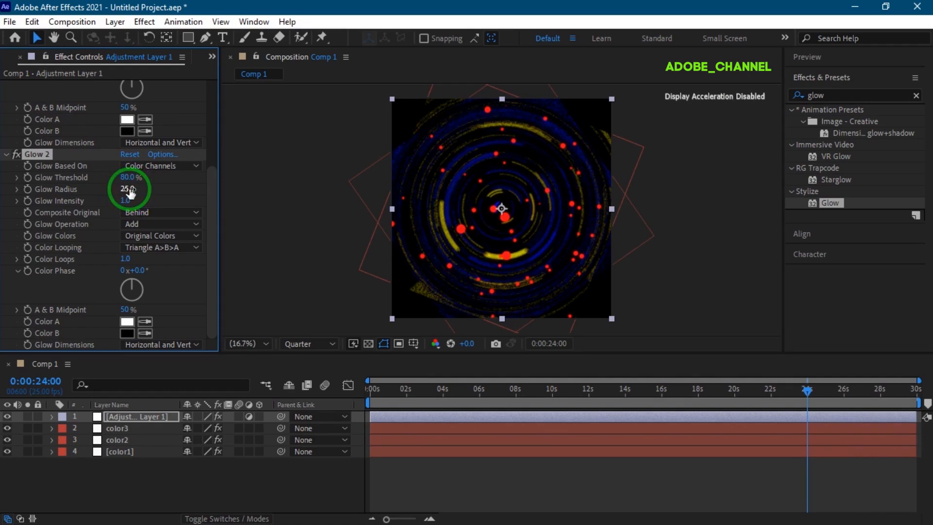
Step: Create a new 1920 × 1080 px composition with locked aspect ratio and place Comp 1 in it as a layer
click(11, 60)
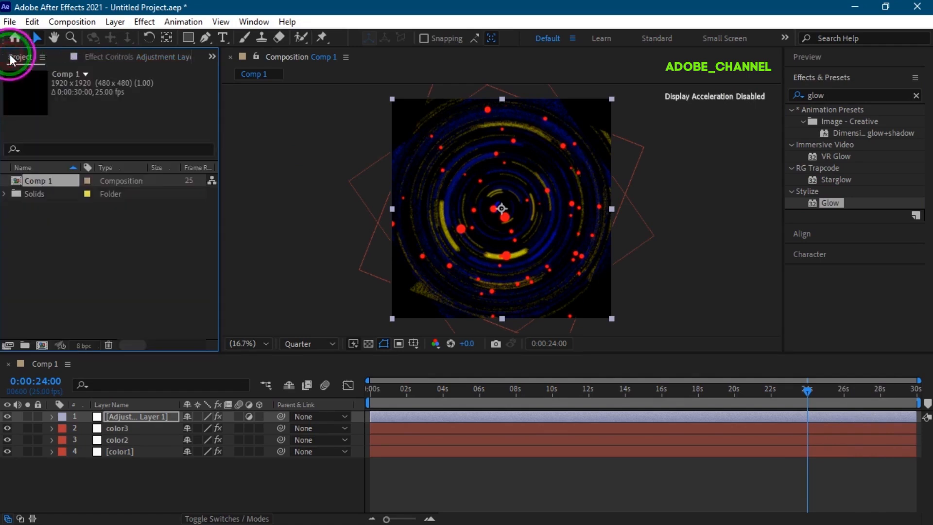
click(40, 345)
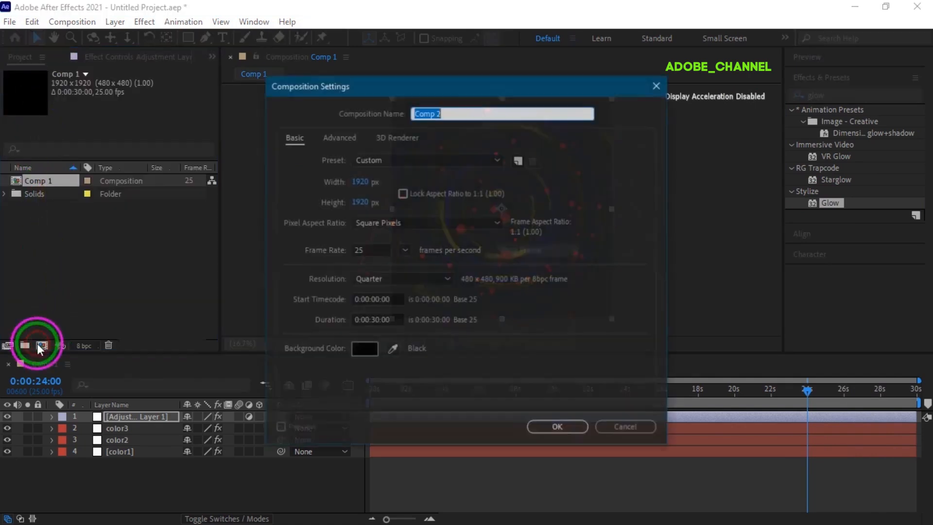
click(352, 201)
text(1080)
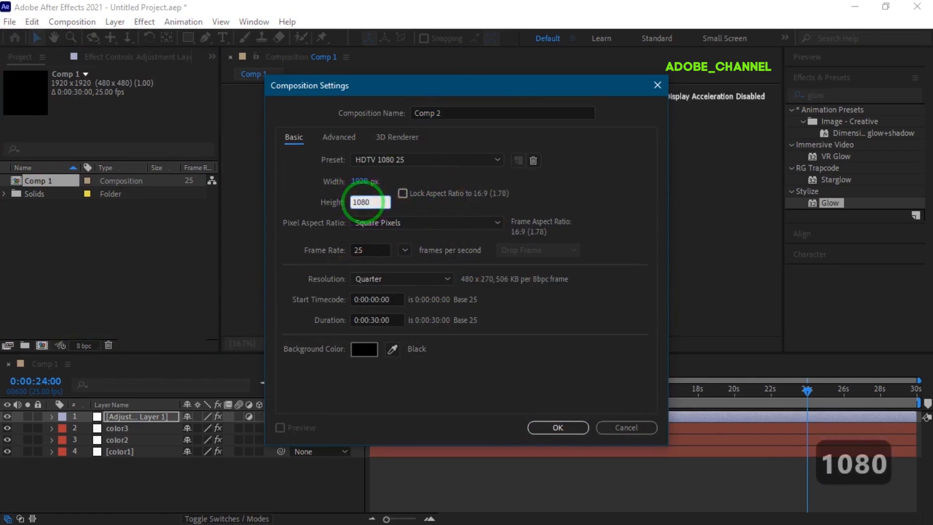
click(407, 197)
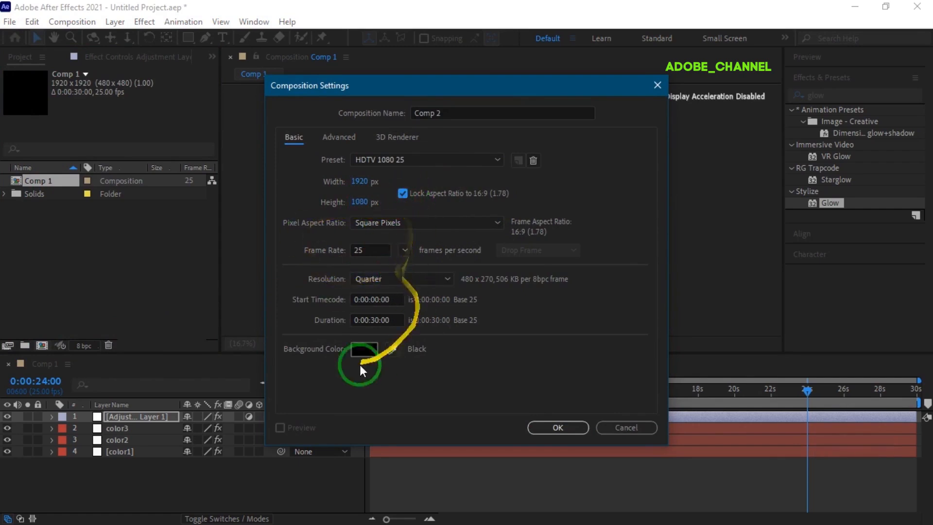
click(557, 427)
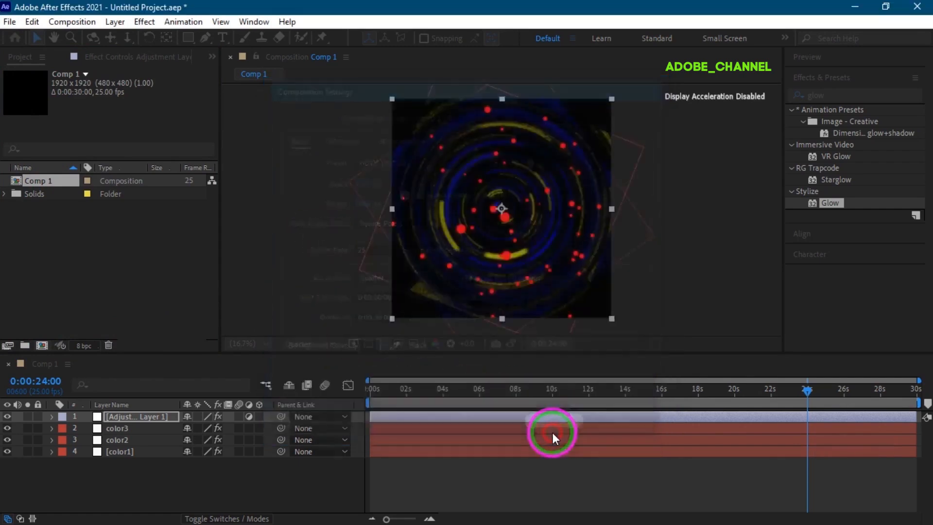
drag(39, 176, 48, 433)
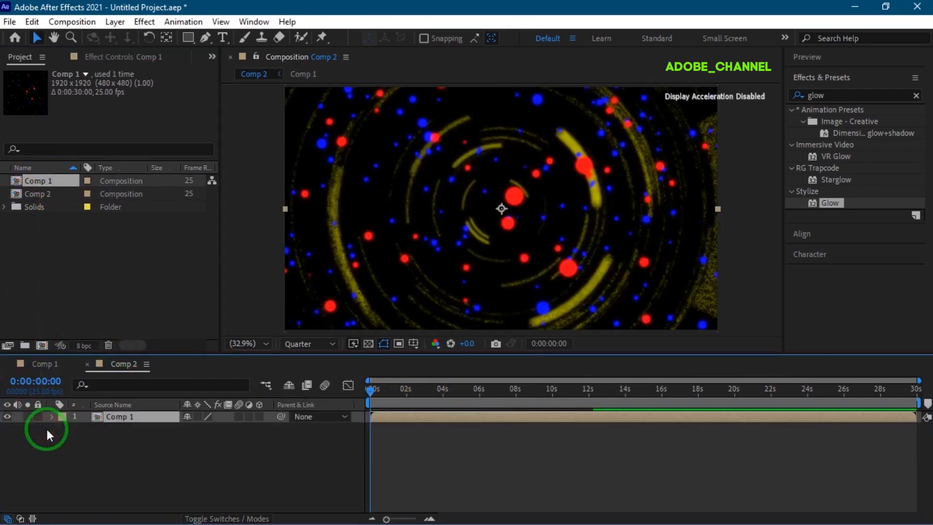
Step: Play a preview of the new composition and stop it after viewing the animation
click(850, 57)
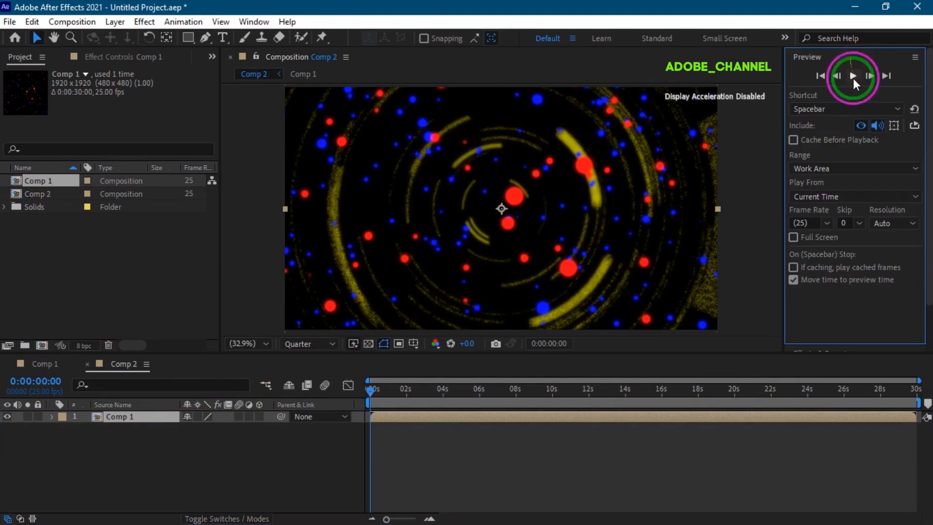
click(853, 77)
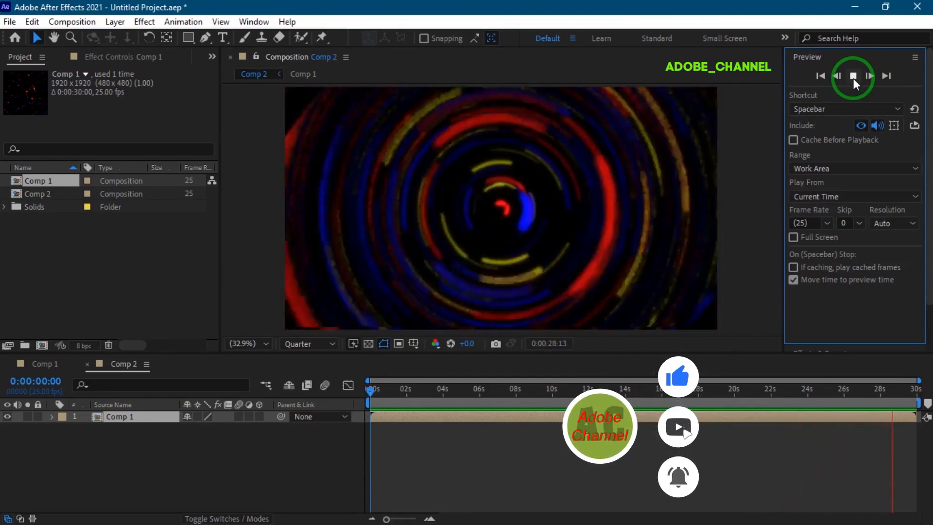
click(853, 77)
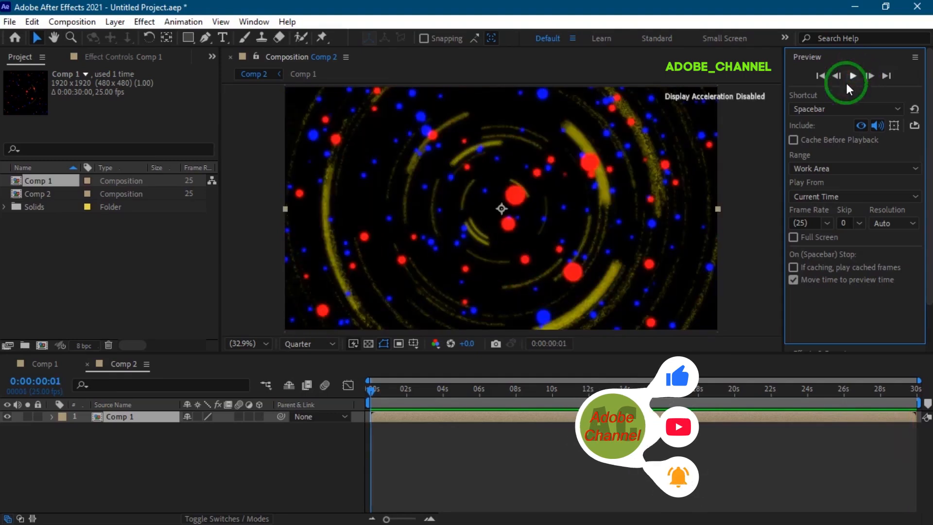